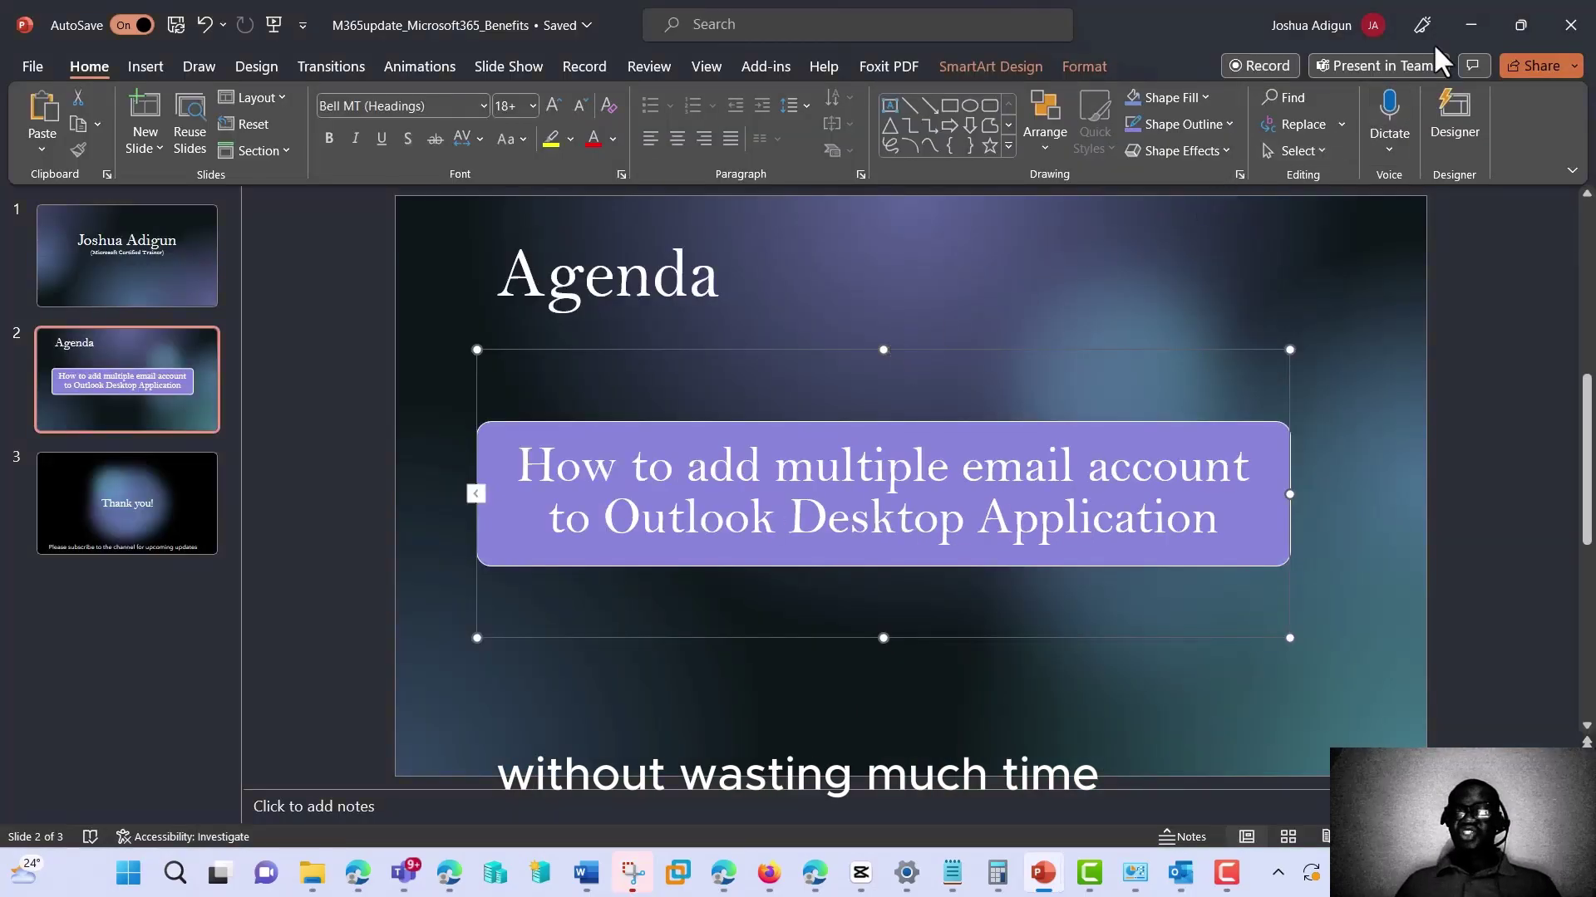
Step: Bring Outlook forward and show the File account information page
{"action": "left_click", "coordinate": [1469, 25]}
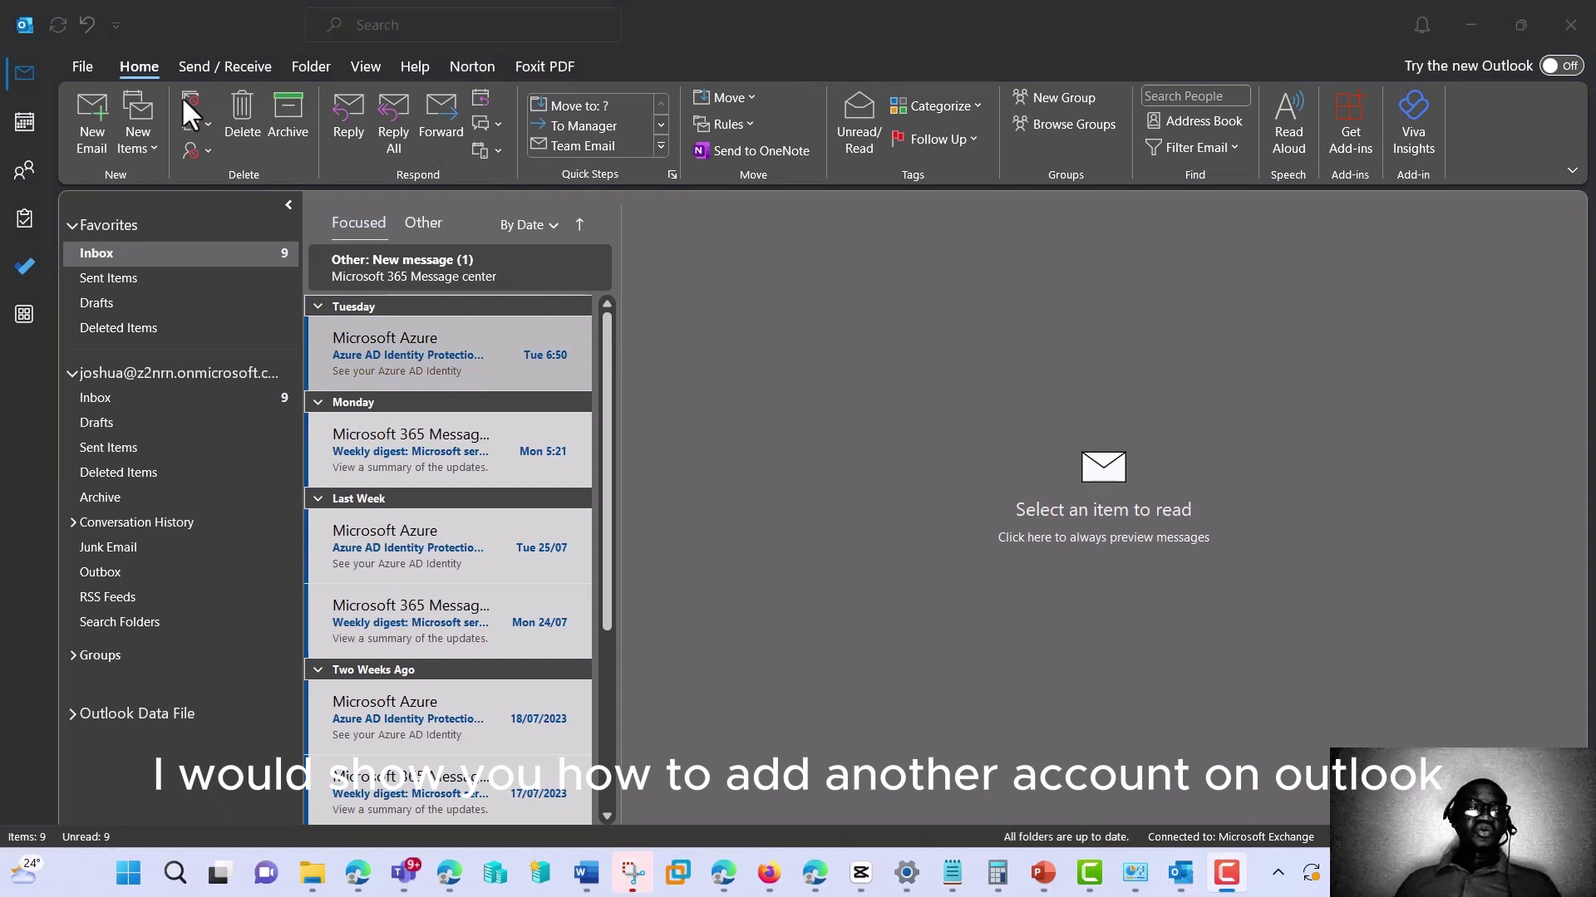
{"action": "left_click", "coordinate": [87, 69]}
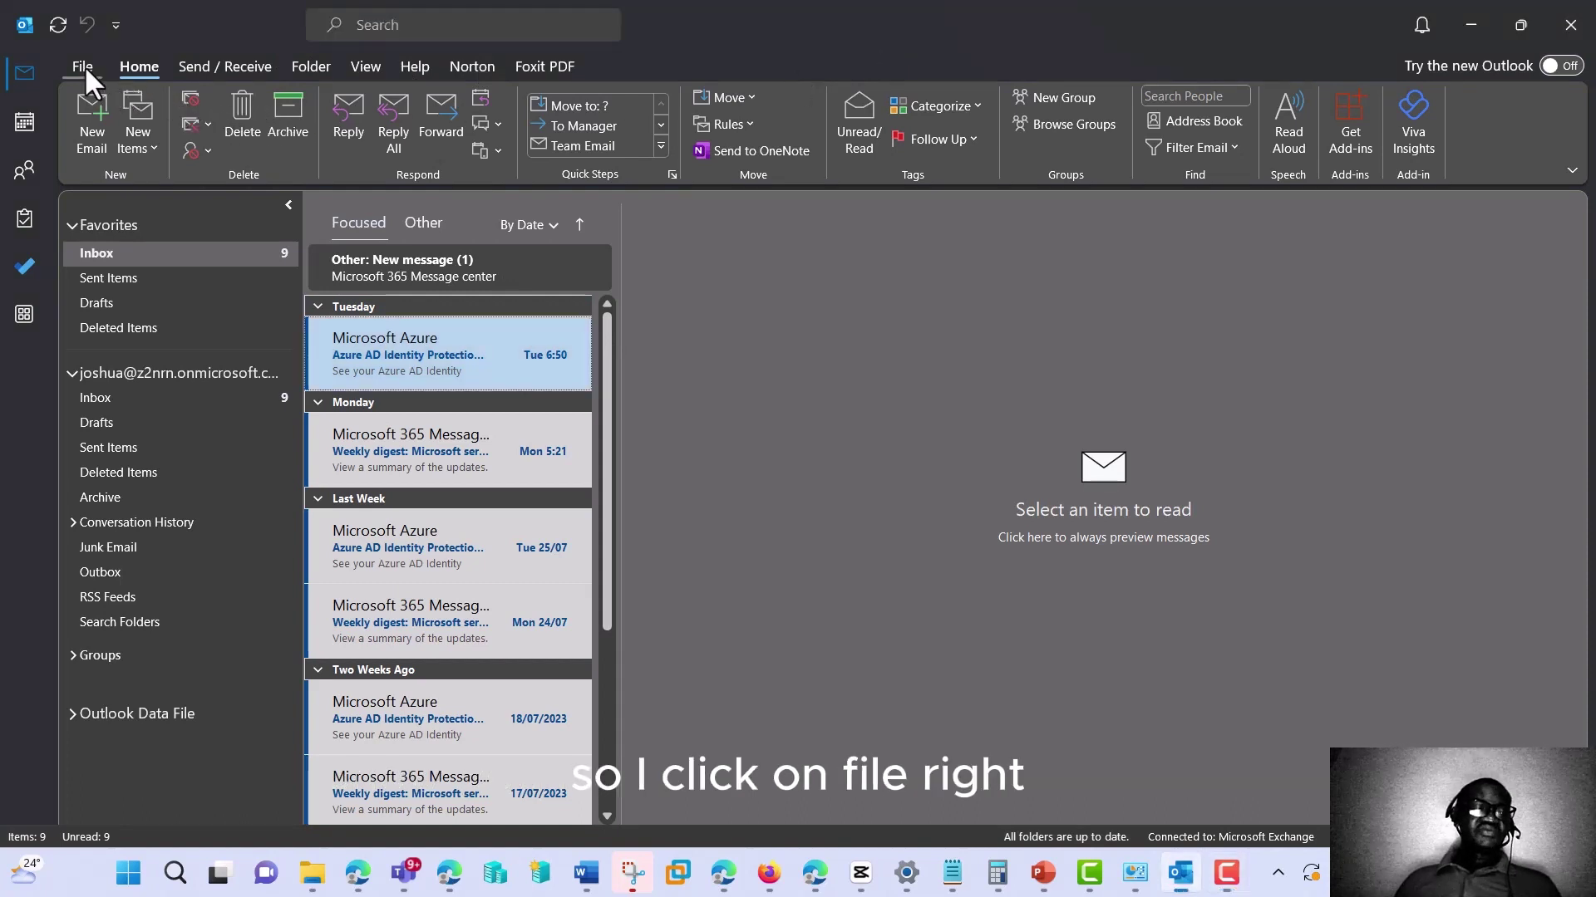
Step: Start Add Account from the account information view for a second work address
{"action": "left_click", "coordinate": [80, 66]}
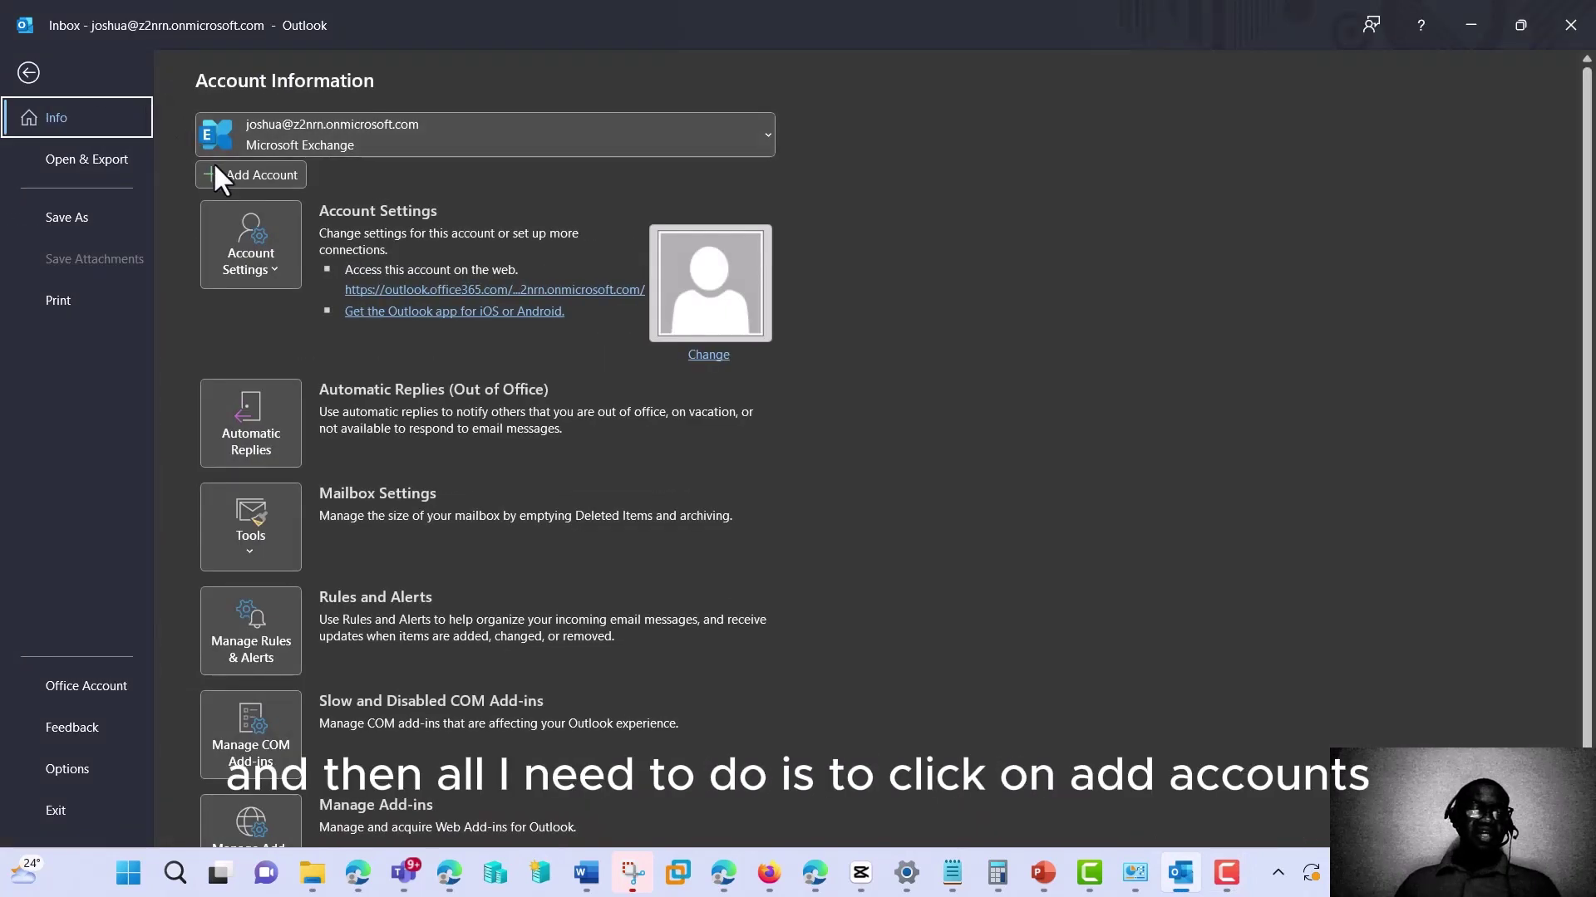
{"action": "left_click", "coordinate": [255, 187]}
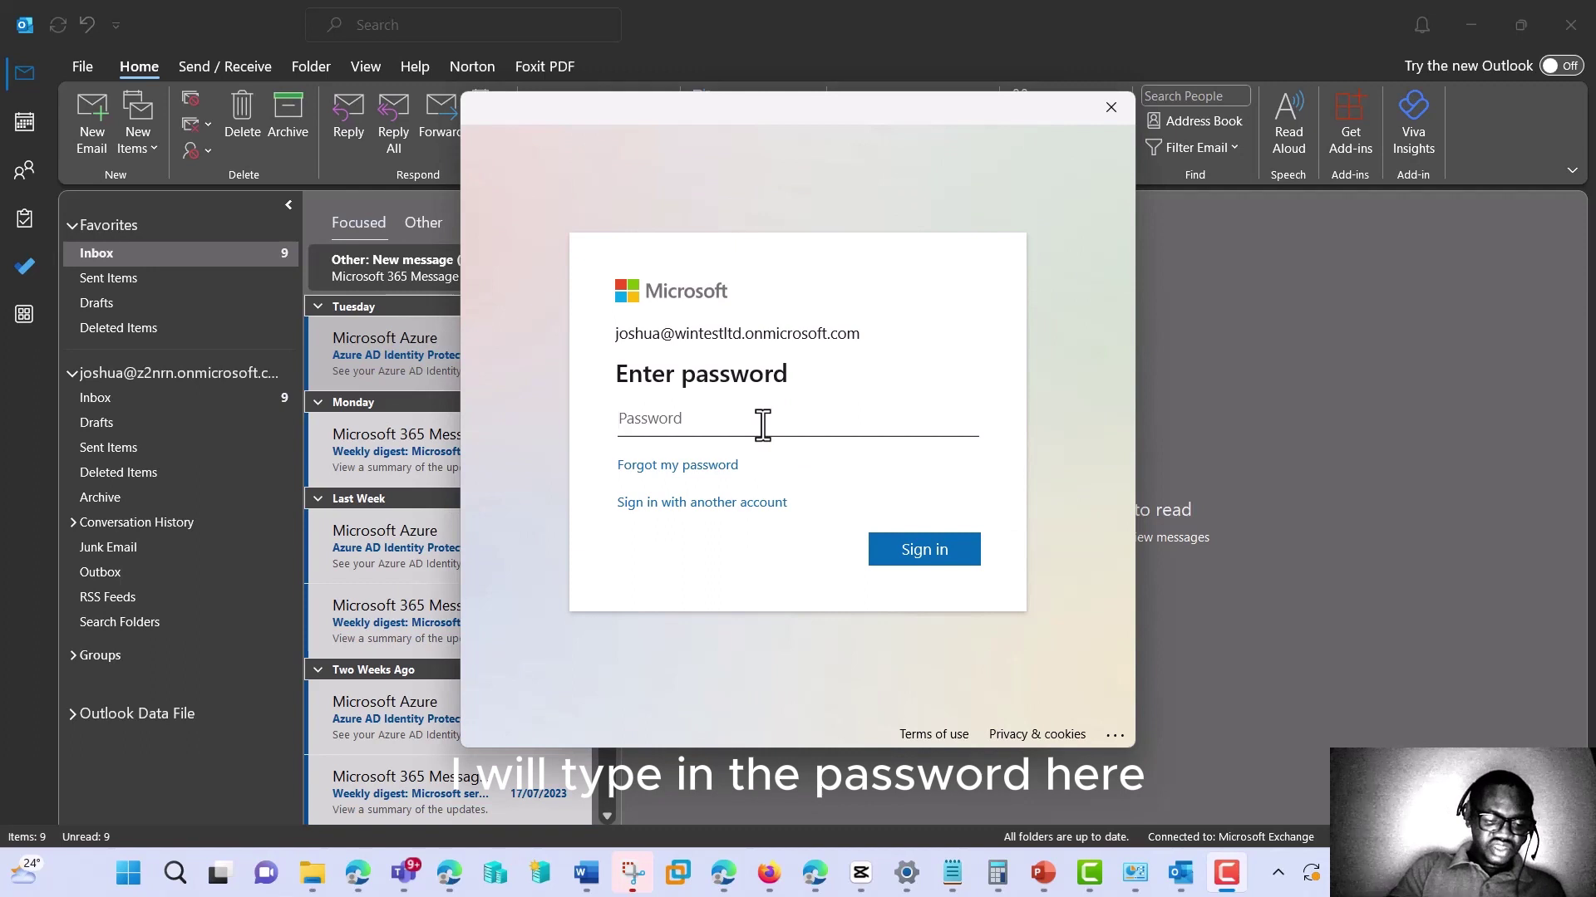
Step: Sign in with the second account's password, resubmitting after the incorrect-password message
{"action": "left_click", "coordinate": [762, 423]}
{"action": "type", "text": "********"}
{"action": "left_click", "coordinate": [913, 565]}
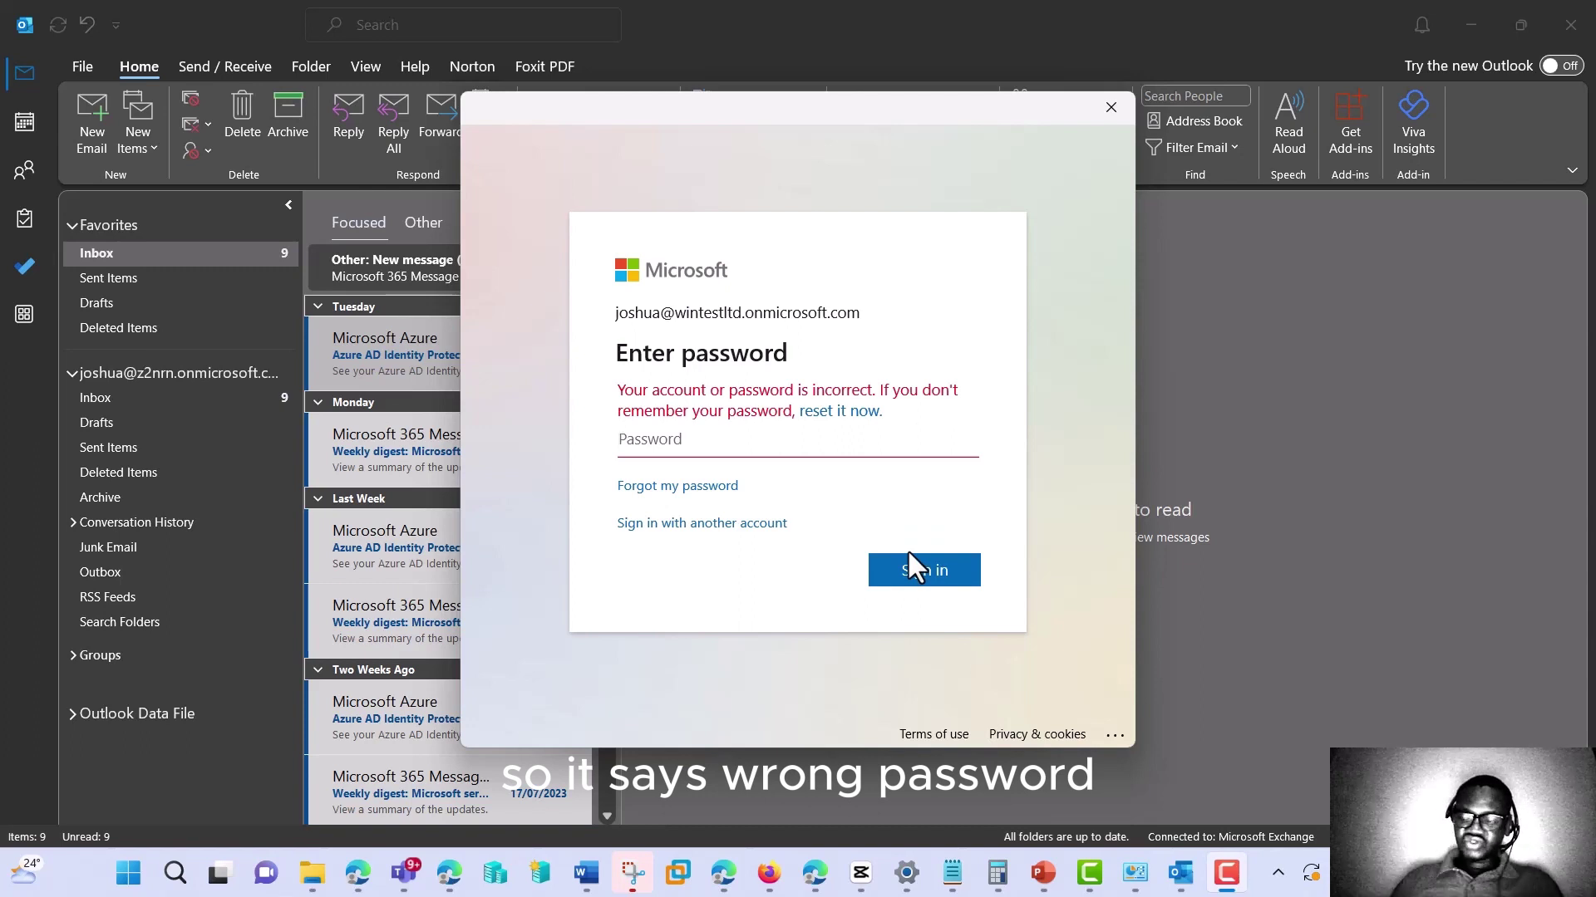
{"action": "type", "text": "*****"}
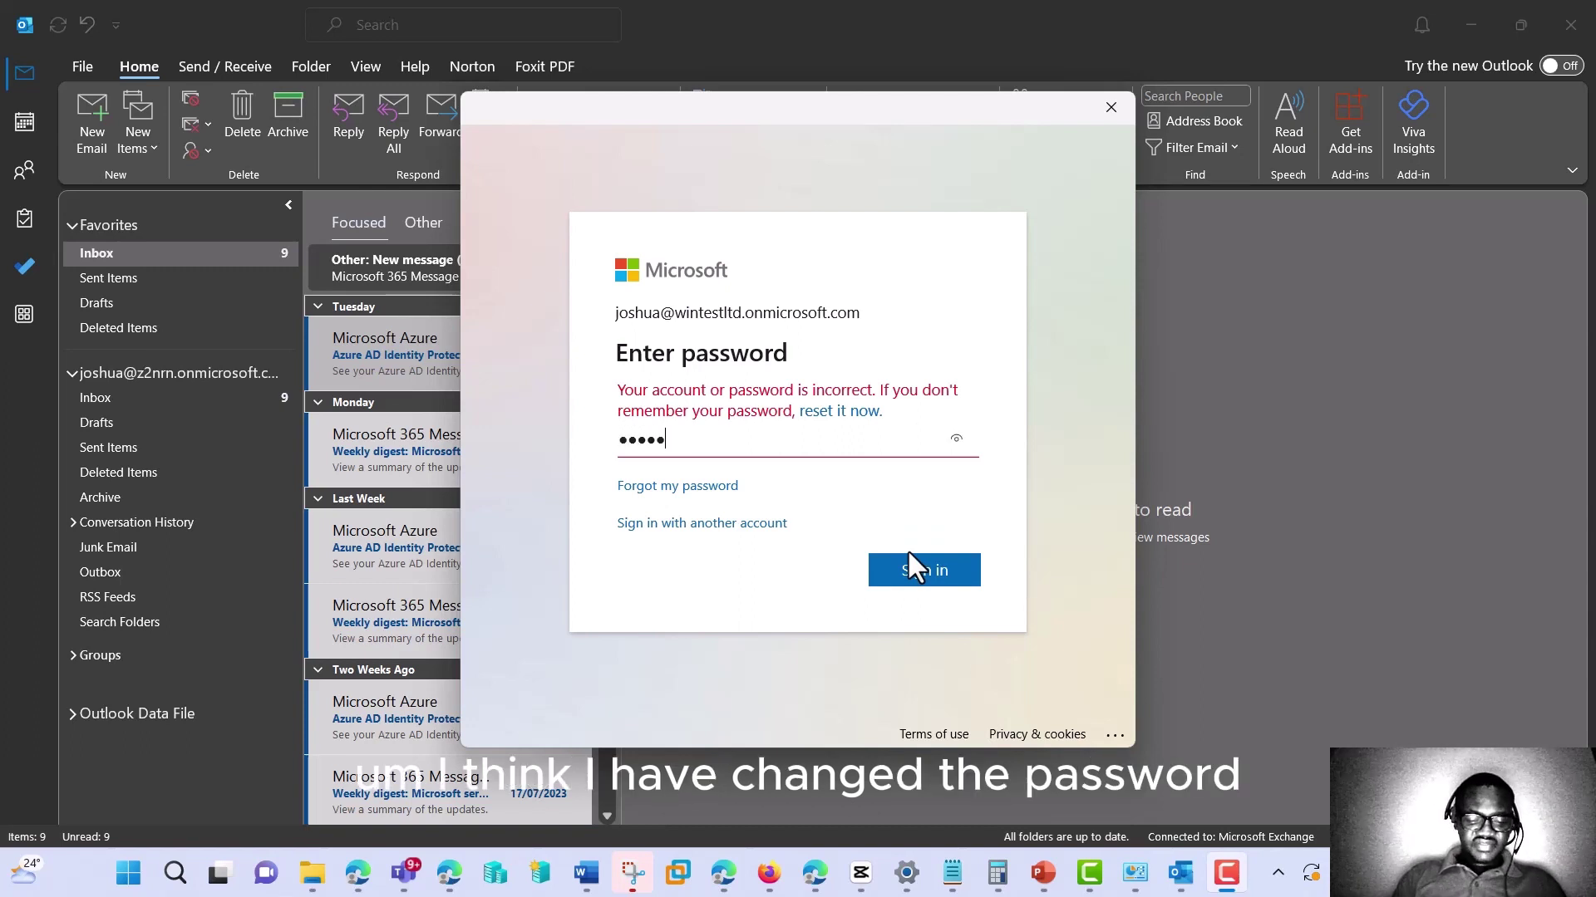
{"action": "type", "text": "*********"}
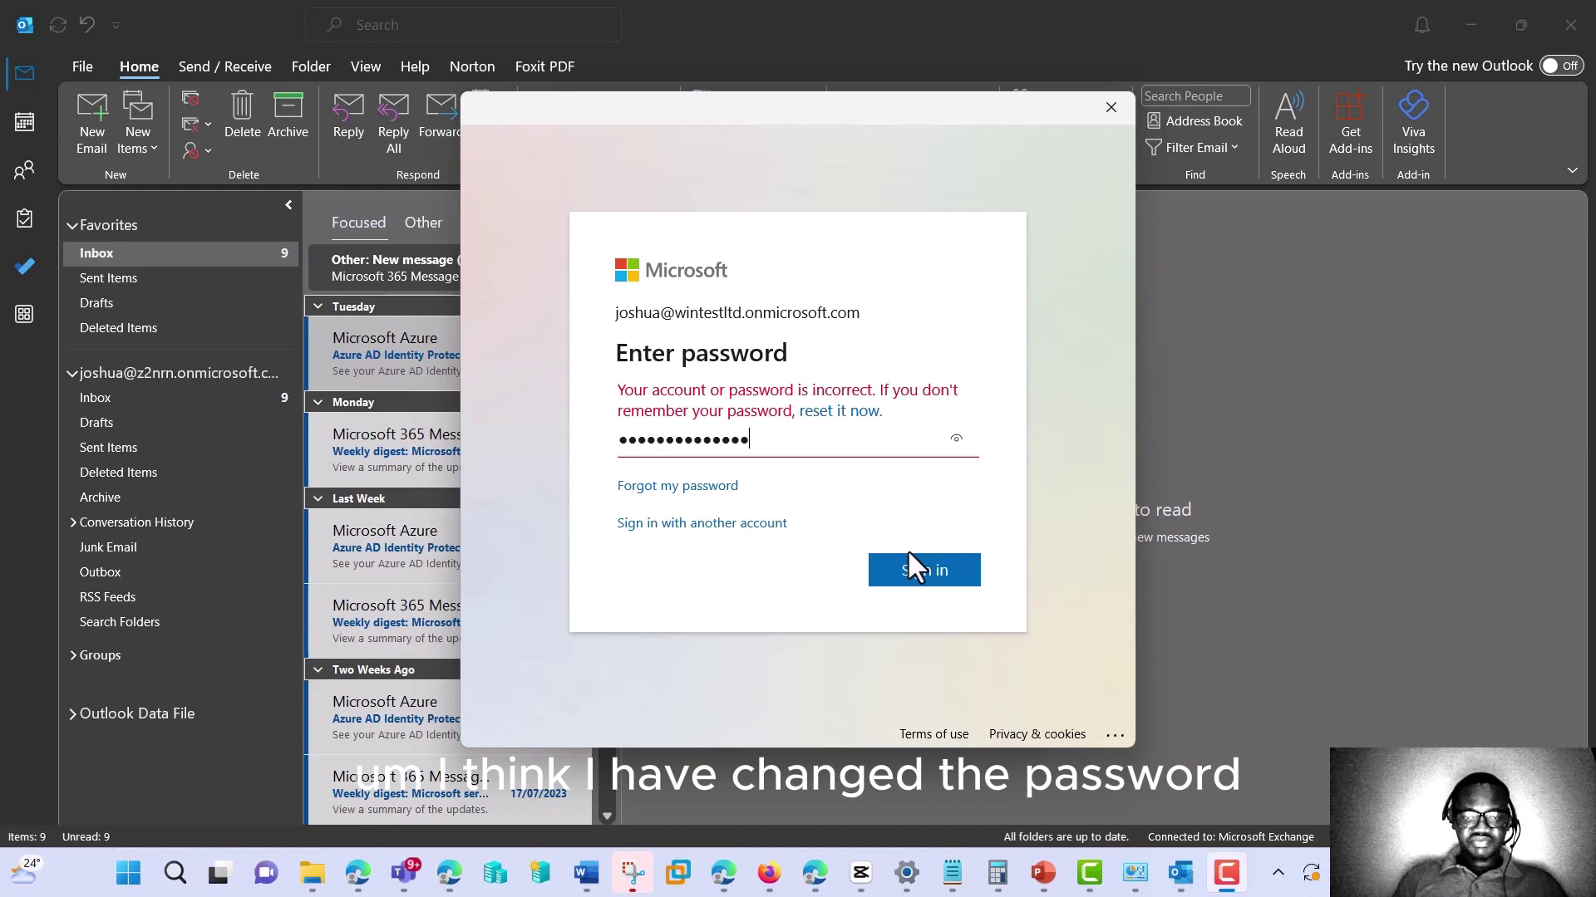
{"action": "left_click", "coordinate": [909, 552]}
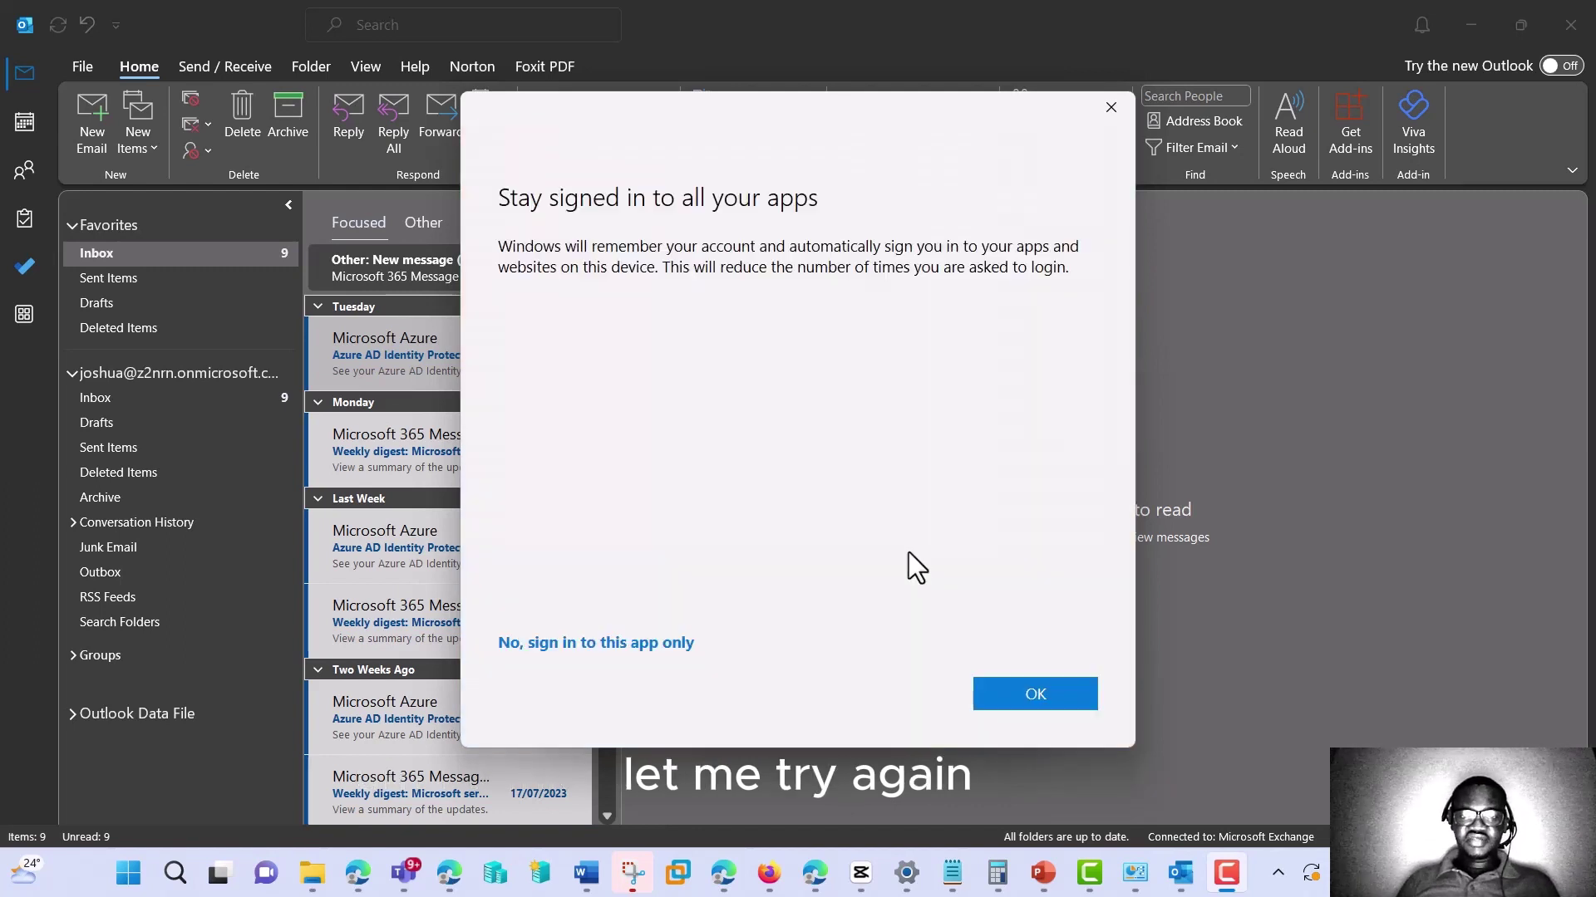
Step: Accept staying signed in, finish the setup and close the account-added confirmation, returning to the inbox
{"action": "left_click", "coordinate": [1013, 692]}
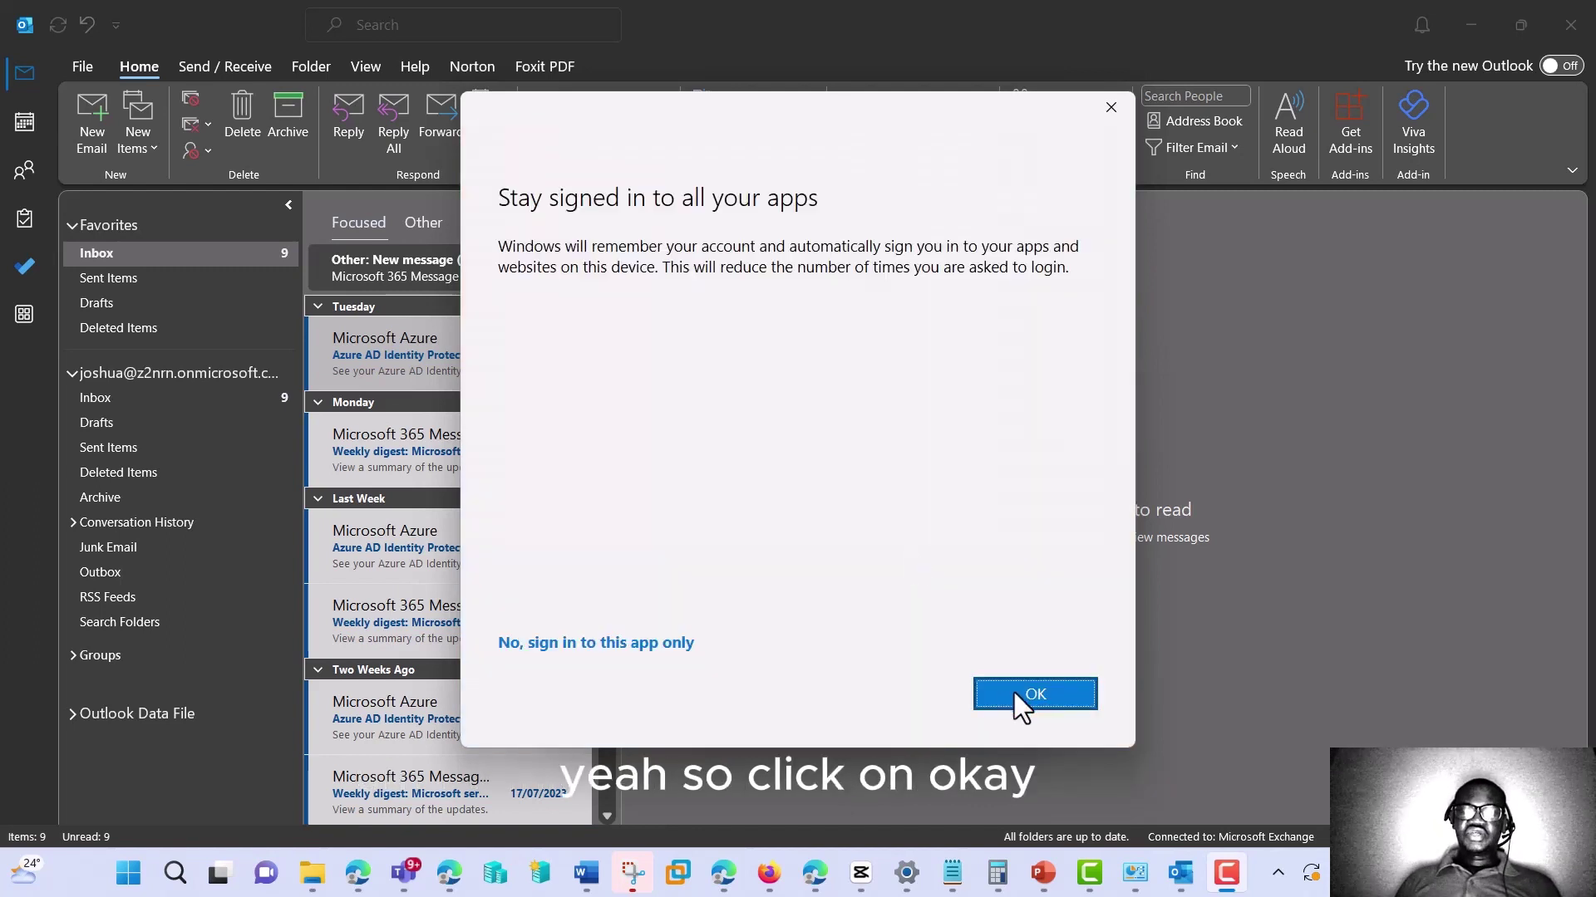
{"action": "left_click", "coordinate": [1013, 691]}
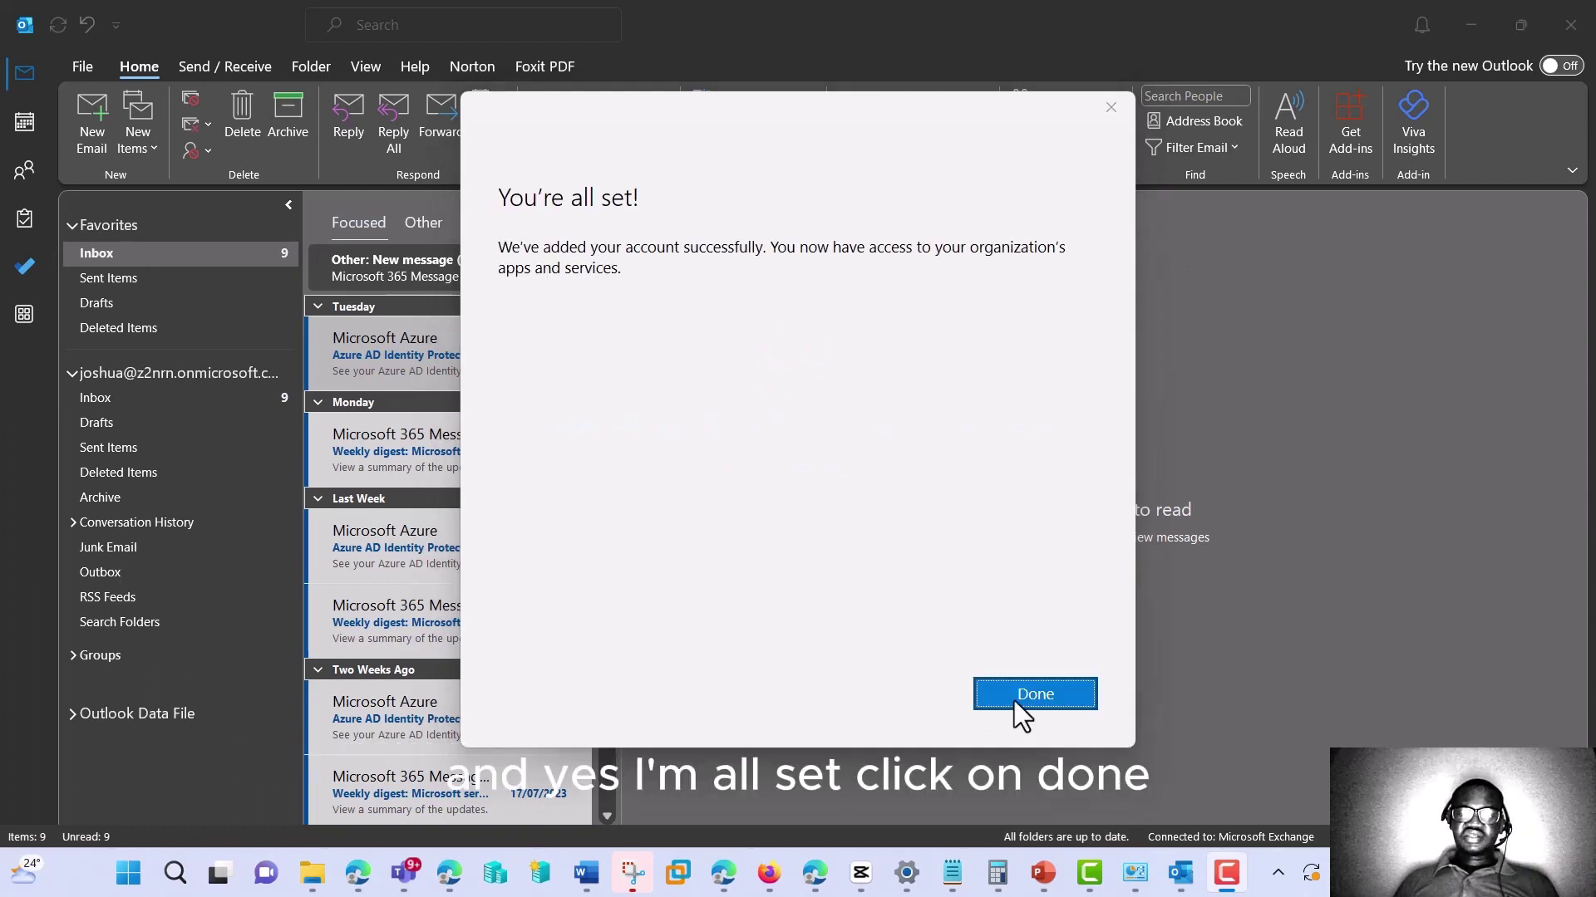
{"action": "left_click", "coordinate": [1013, 701]}
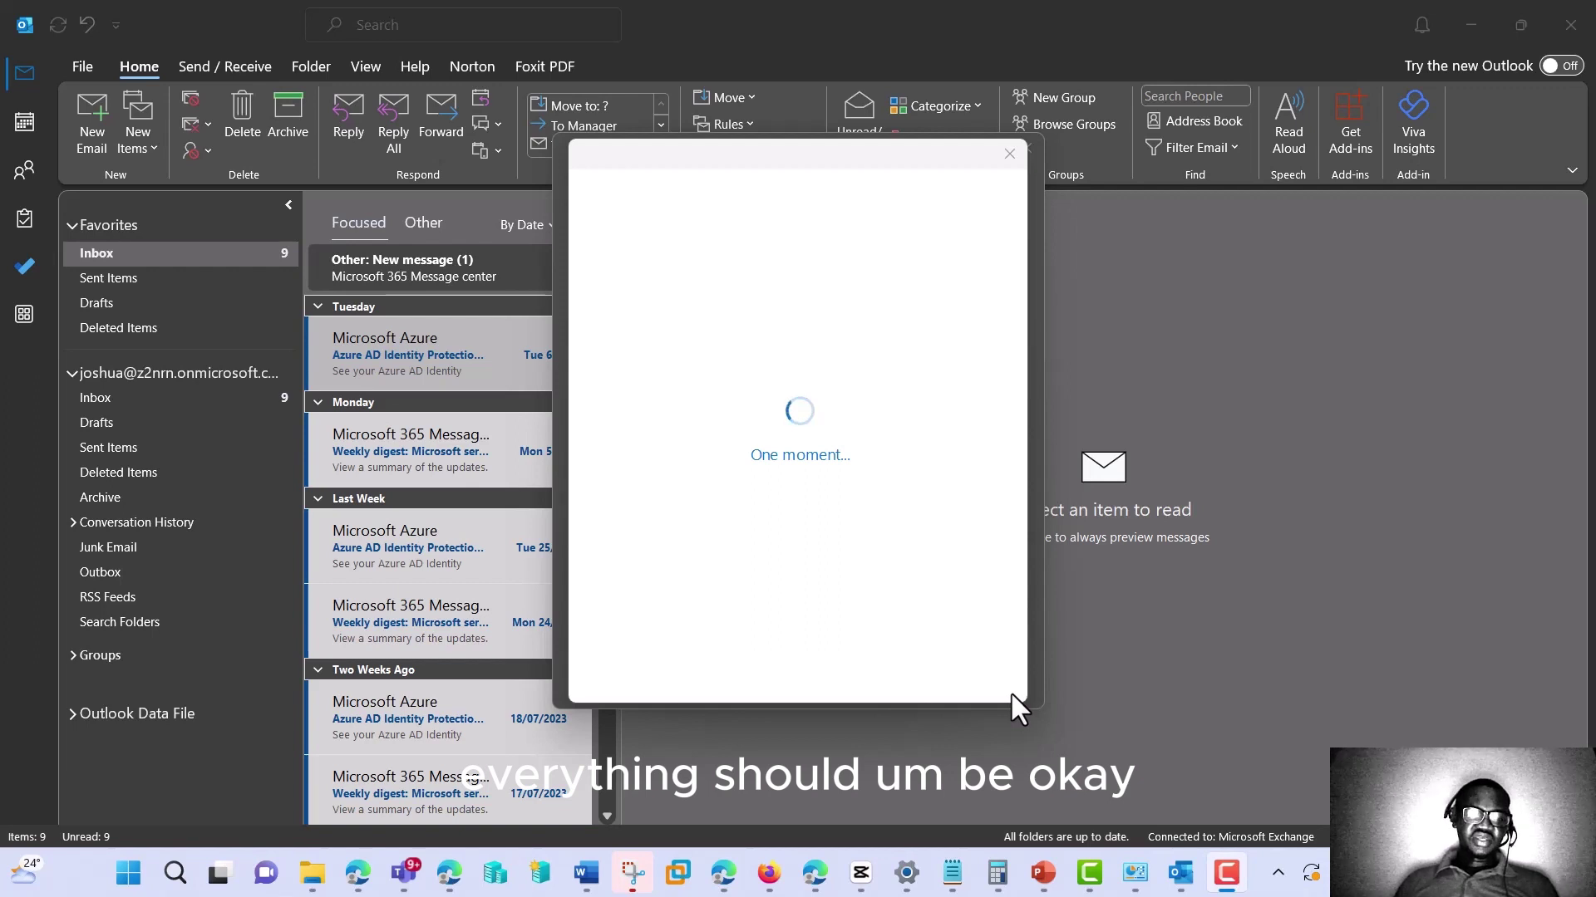
{"action": "left_click", "coordinate": [814, 643]}
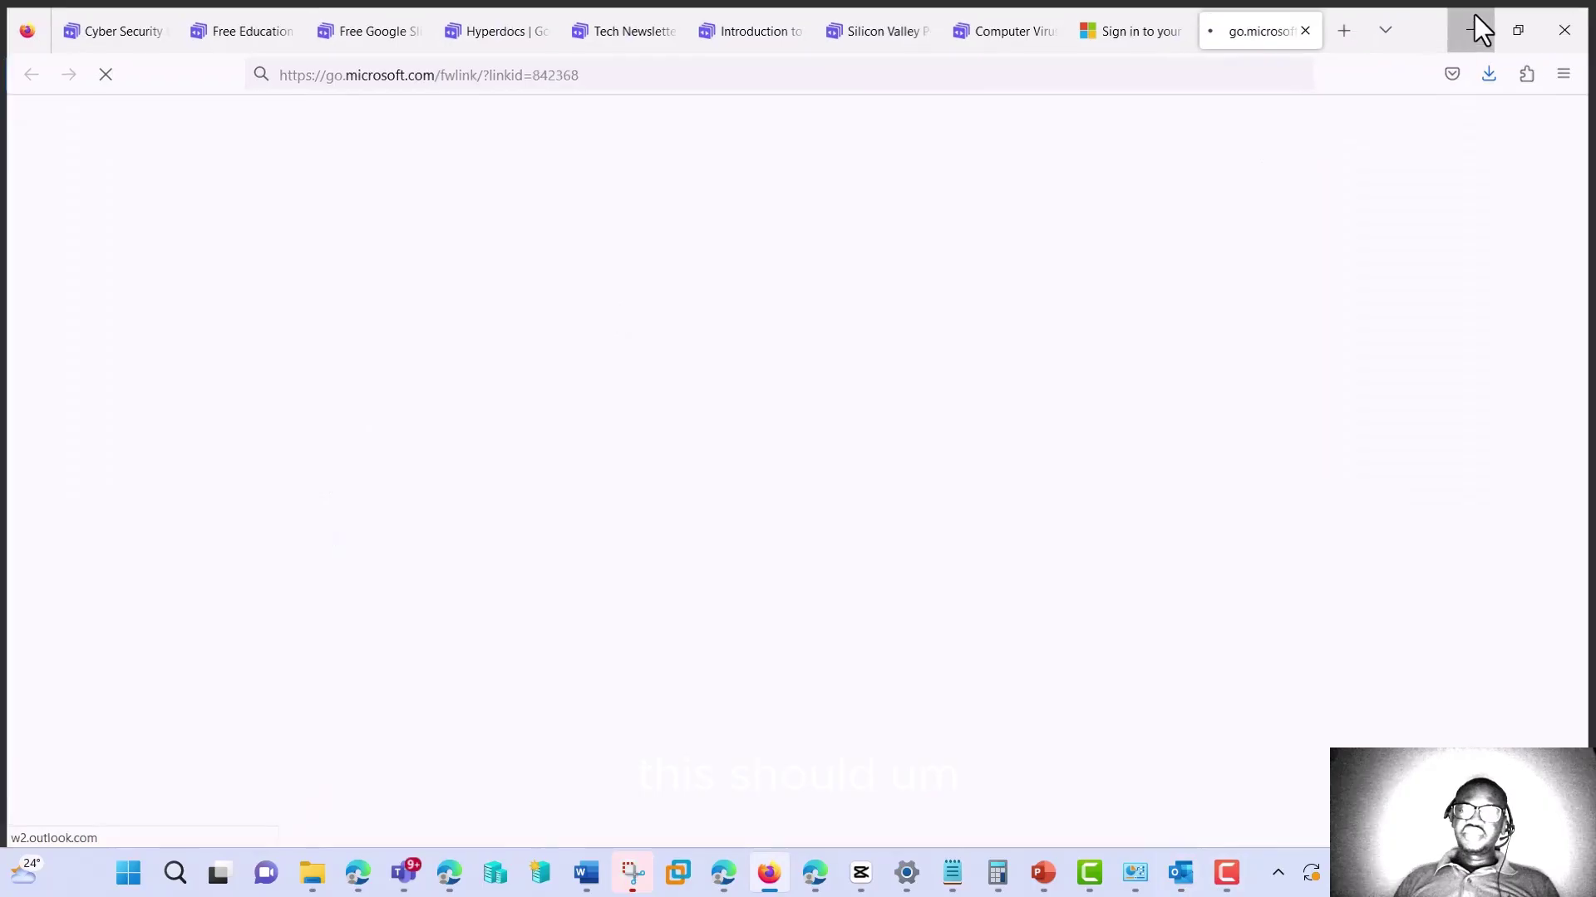
{"action": "left_click", "coordinate": [1473, 25]}
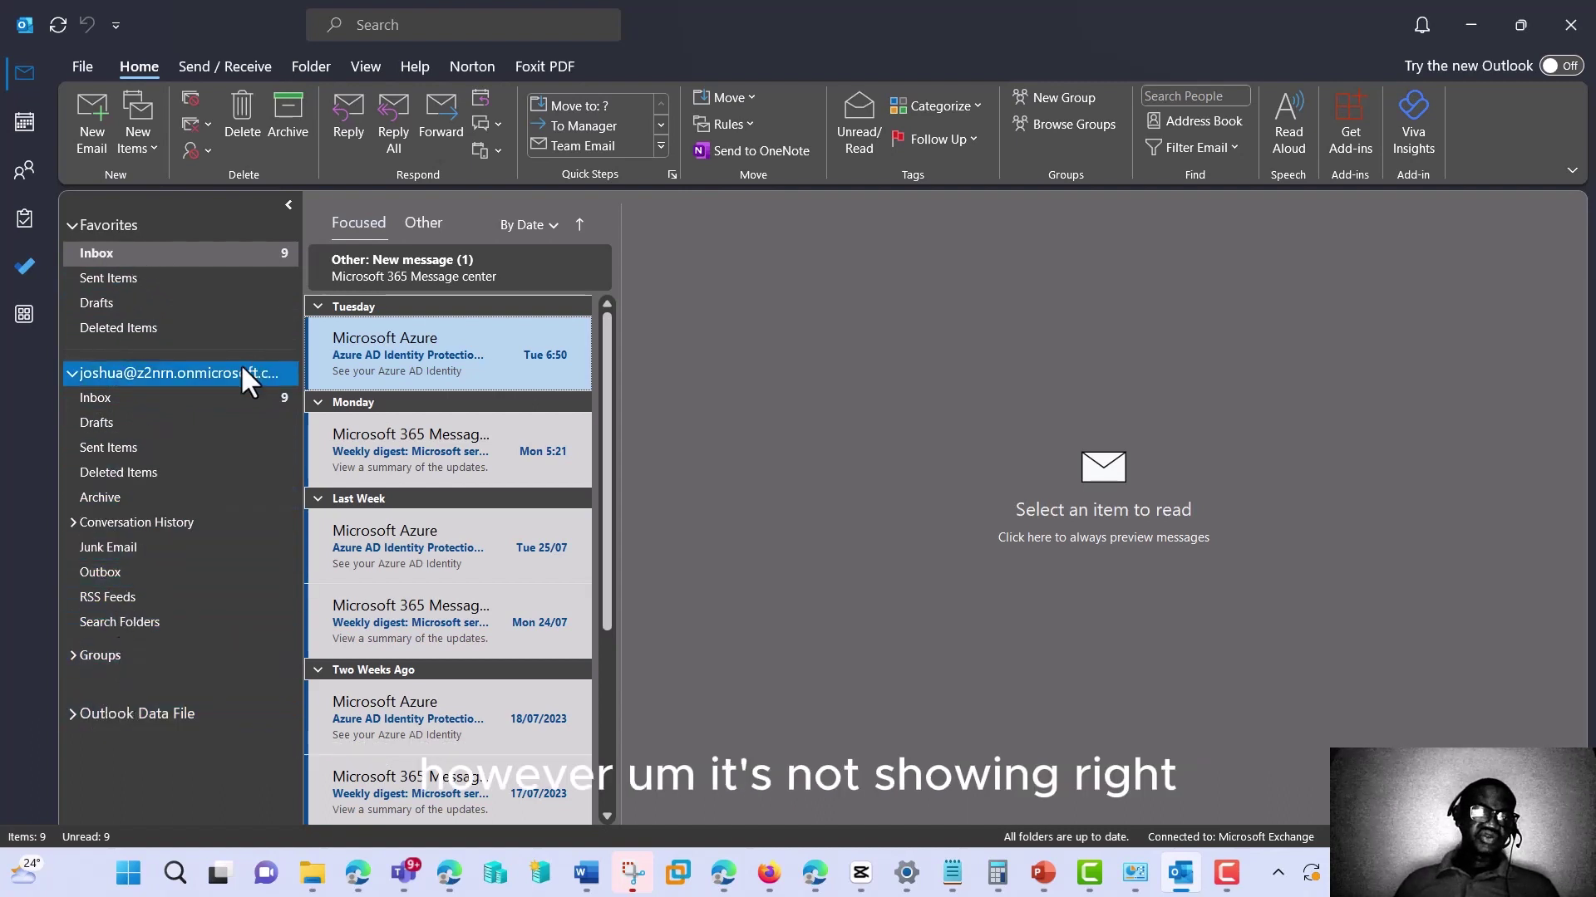
Step: Exit Outlook via File so the new account takes effect on restart
{"action": "left_click", "coordinate": [82, 66]}
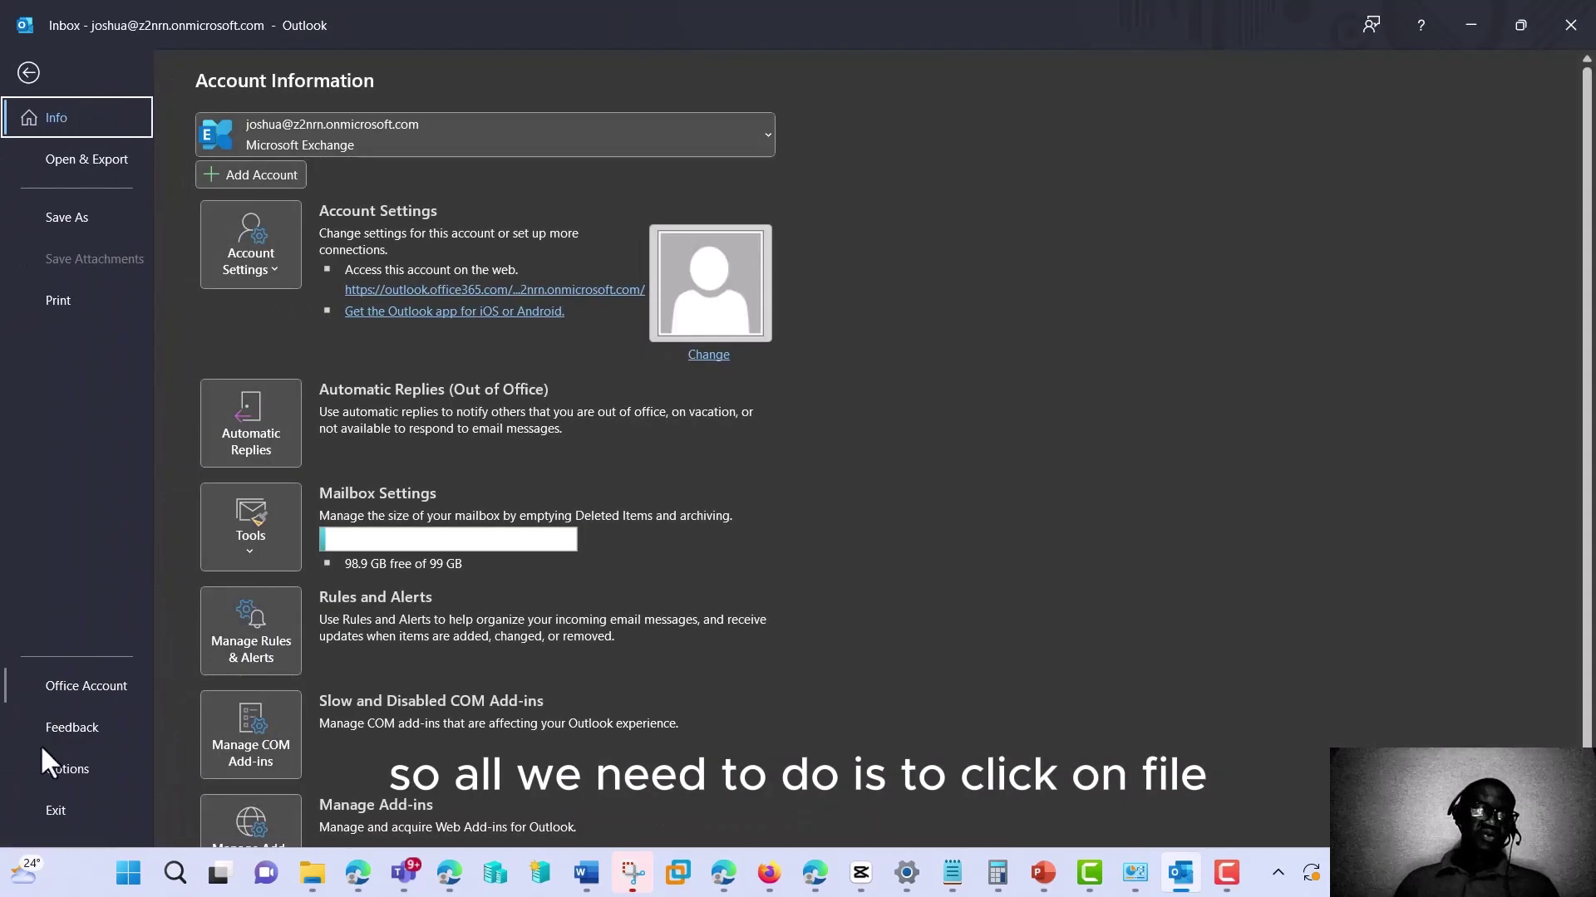
{"action": "left_click", "coordinate": [55, 808]}
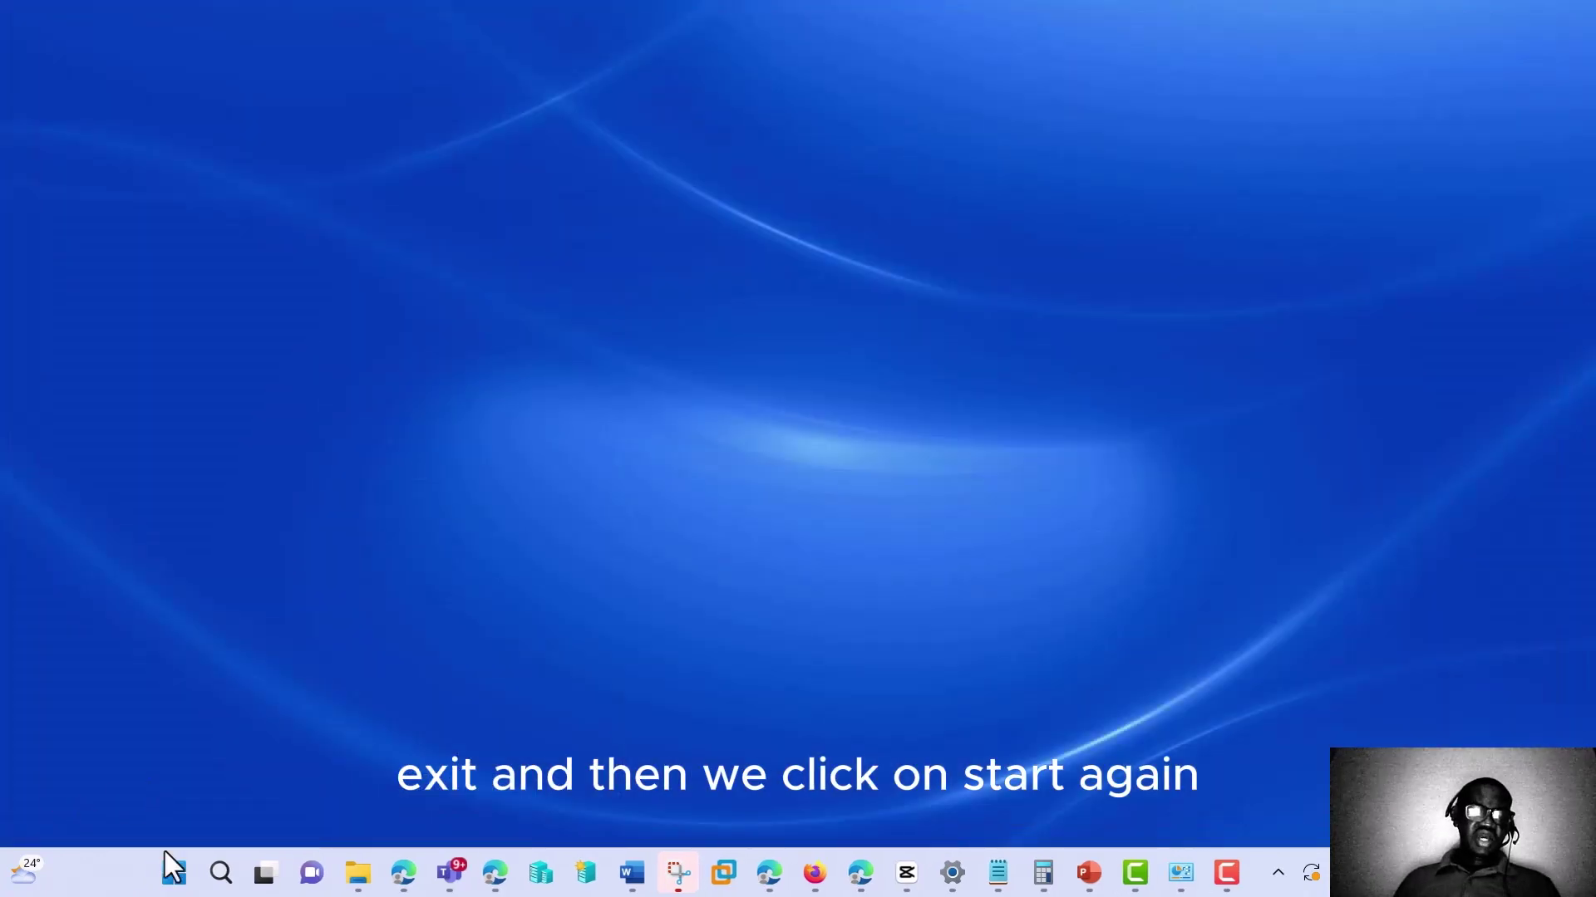
Step: Relaunch Outlook from Start search and load it with the New profile chosen
{"action": "left_click", "coordinate": [174, 873]}
{"action": "type", "text": "o"}
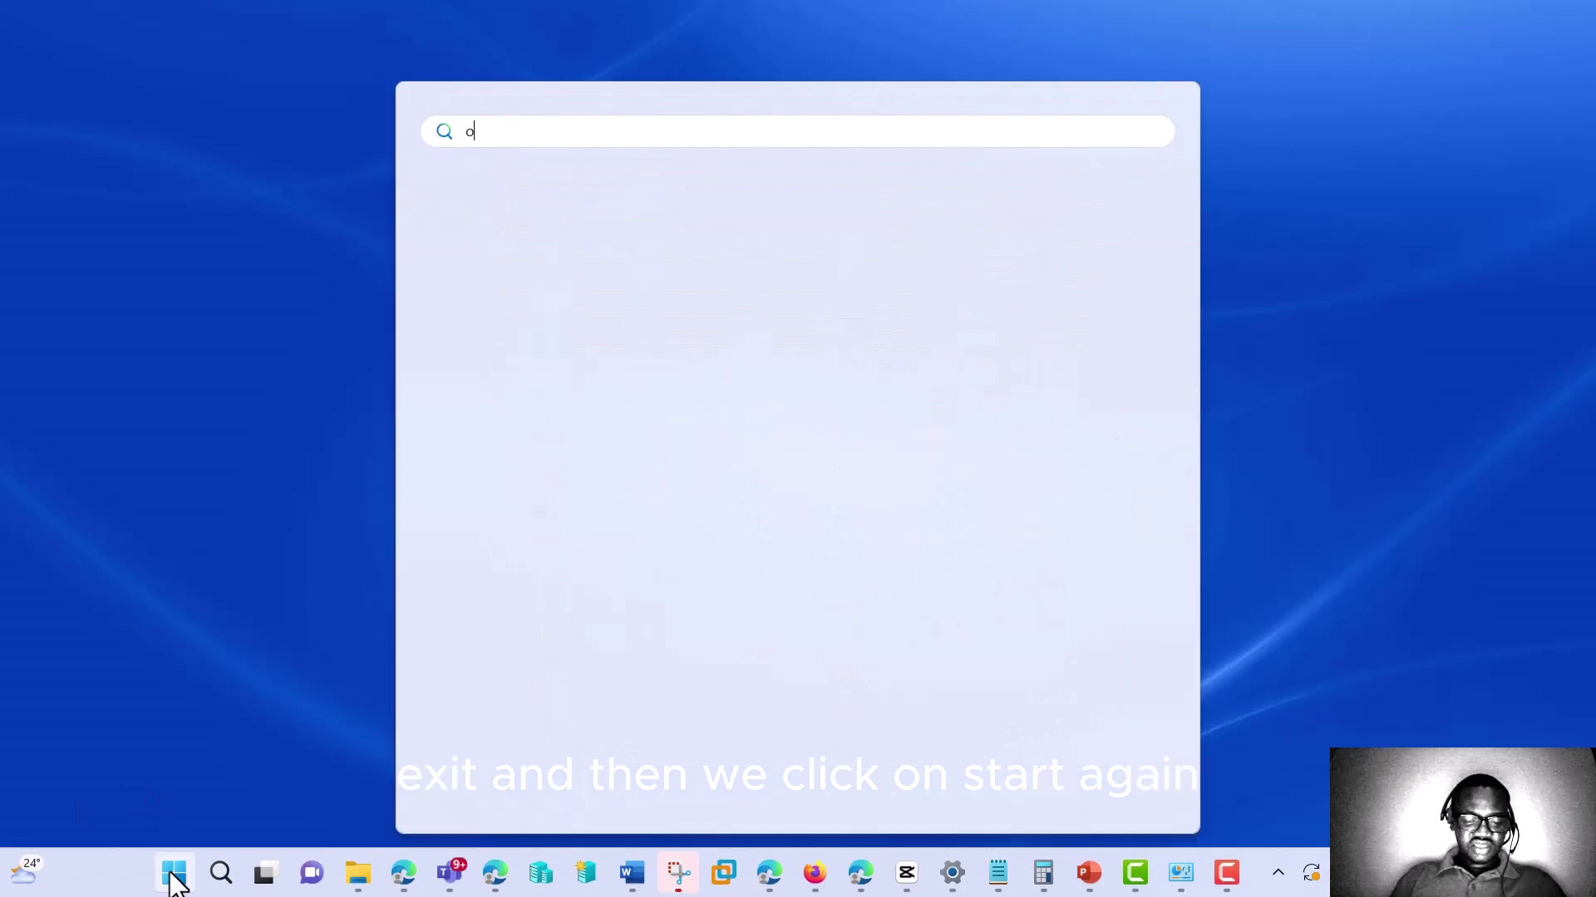
{"action": "type", "text": "utl"}
{"action": "key", "text": "Return"}
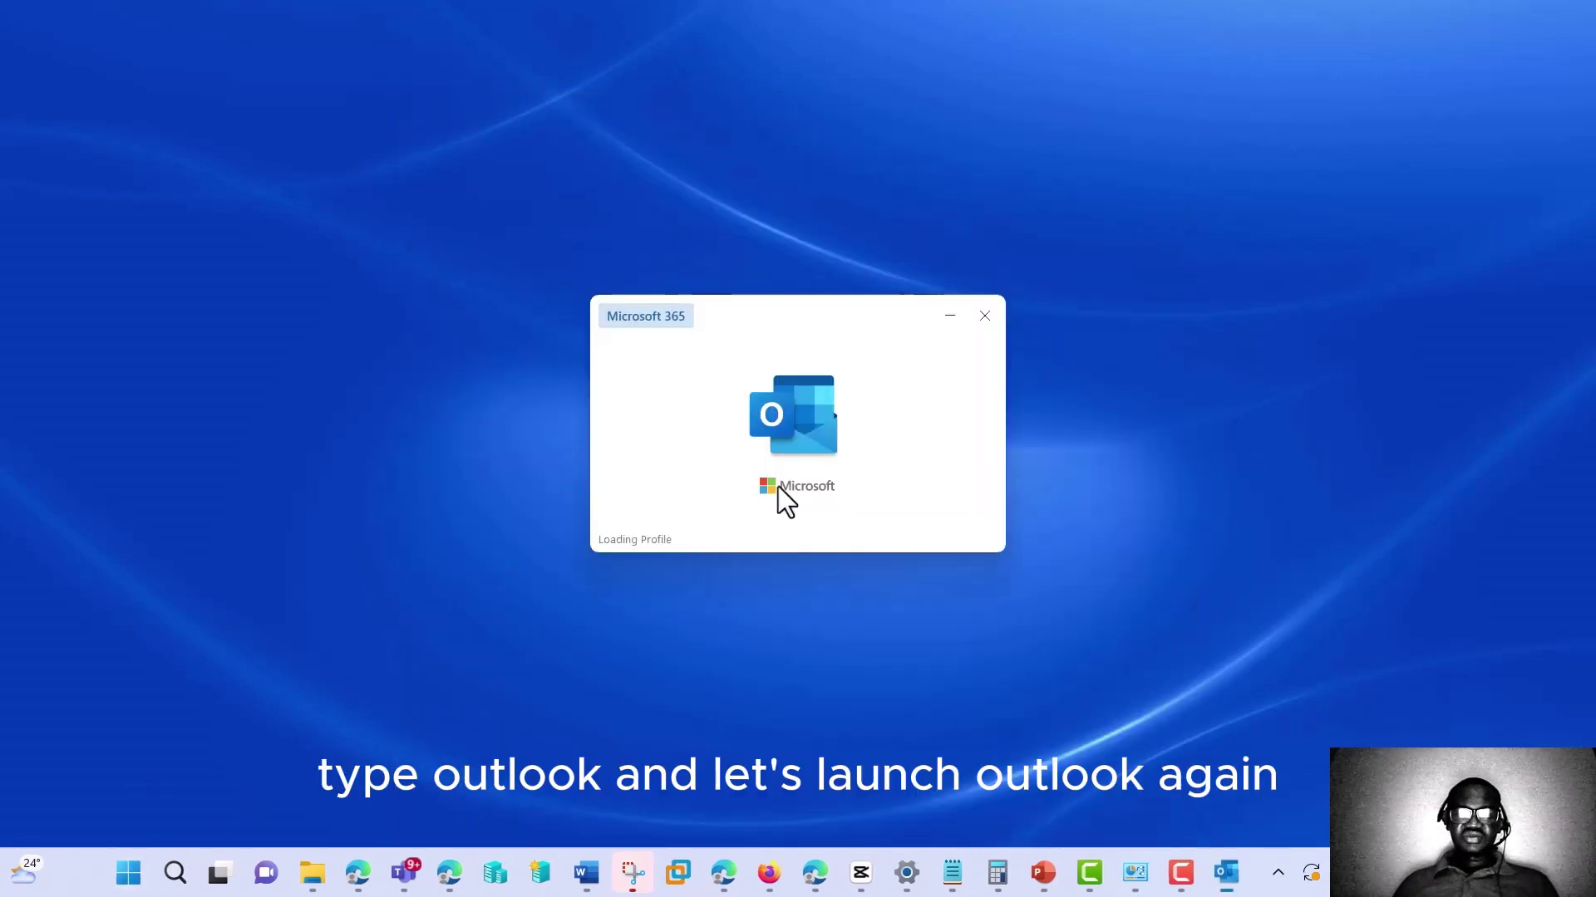
{"action": "left_click", "coordinate": [885, 418]}
{"action": "left_click", "coordinate": [860, 433]}
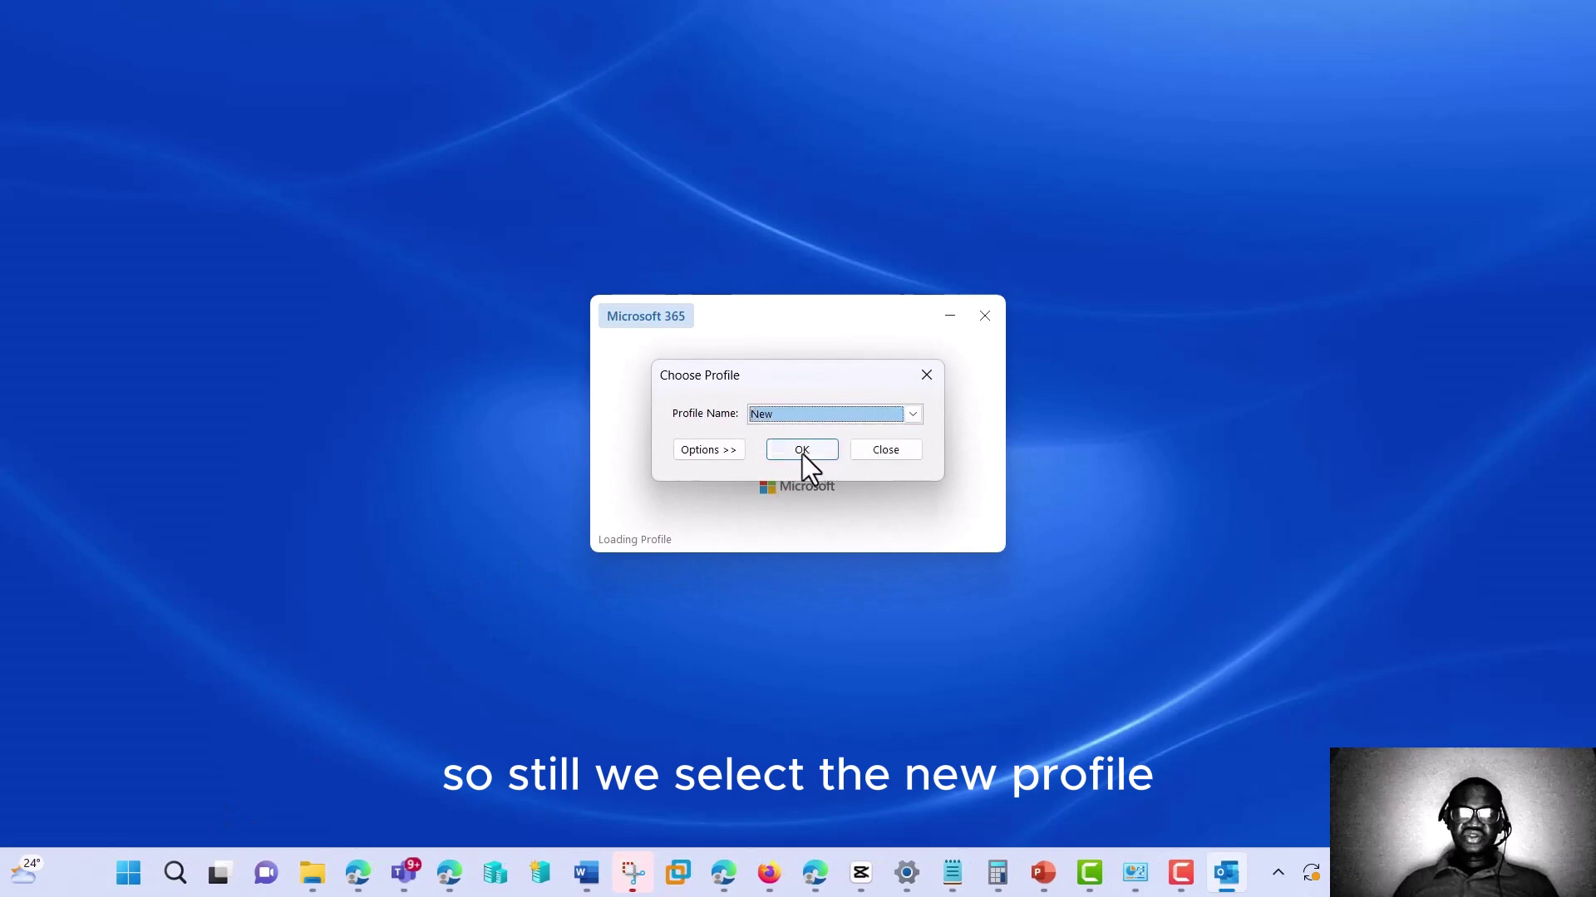
{"action": "left_click", "coordinate": [798, 451]}
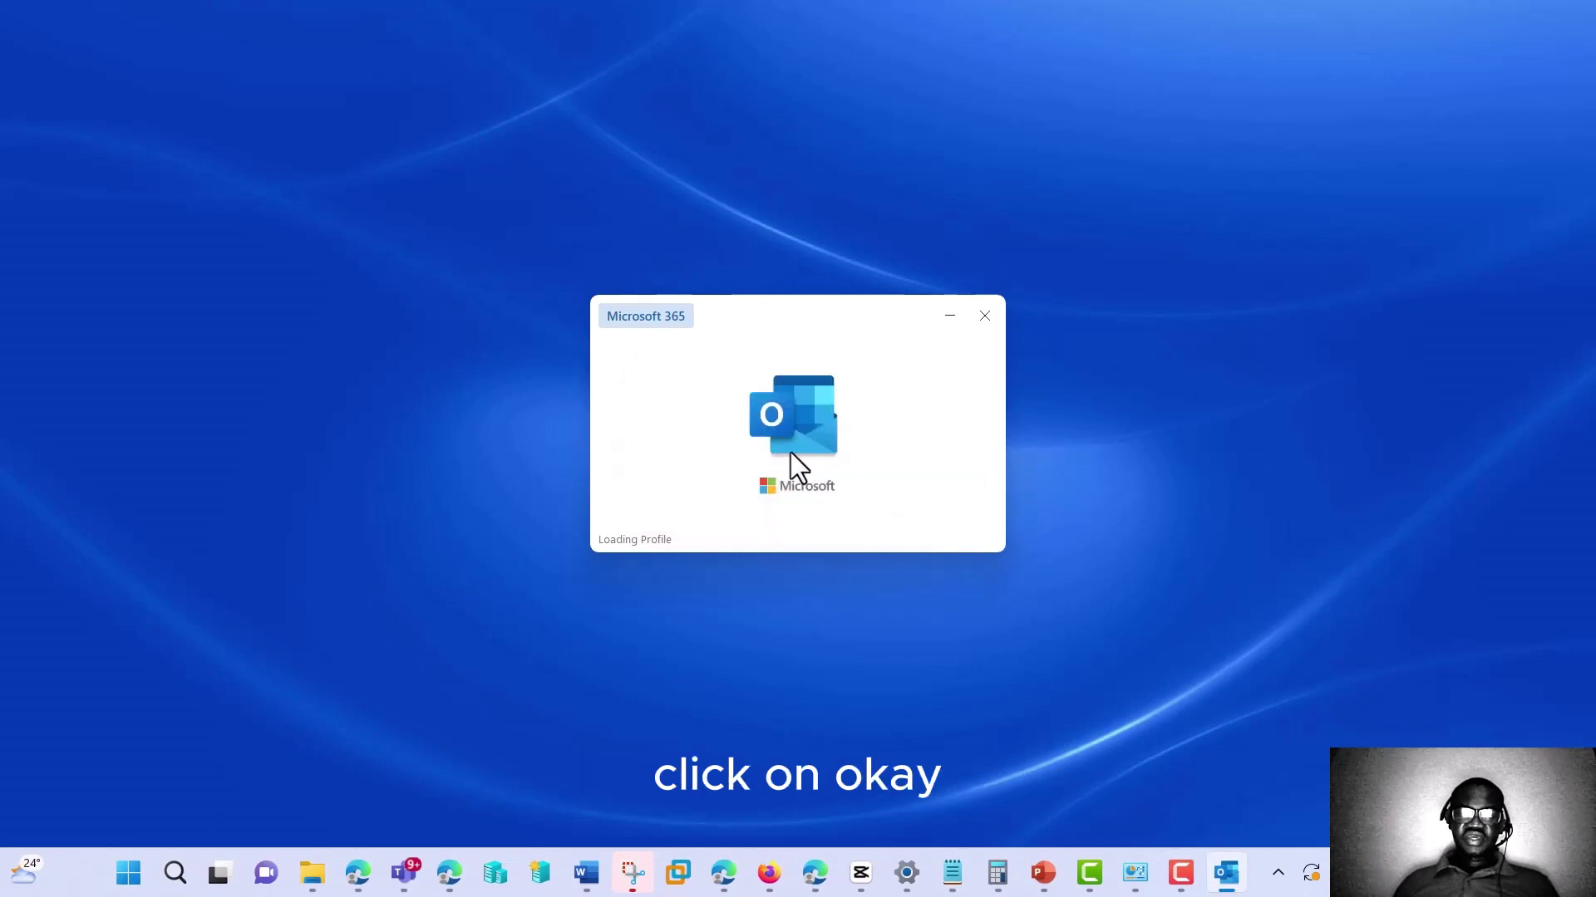
Step: In Control Panel Mail settings, set New as the profile Outlook always uses and apply it
{"action": "left_click", "coordinate": [1132, 870]}
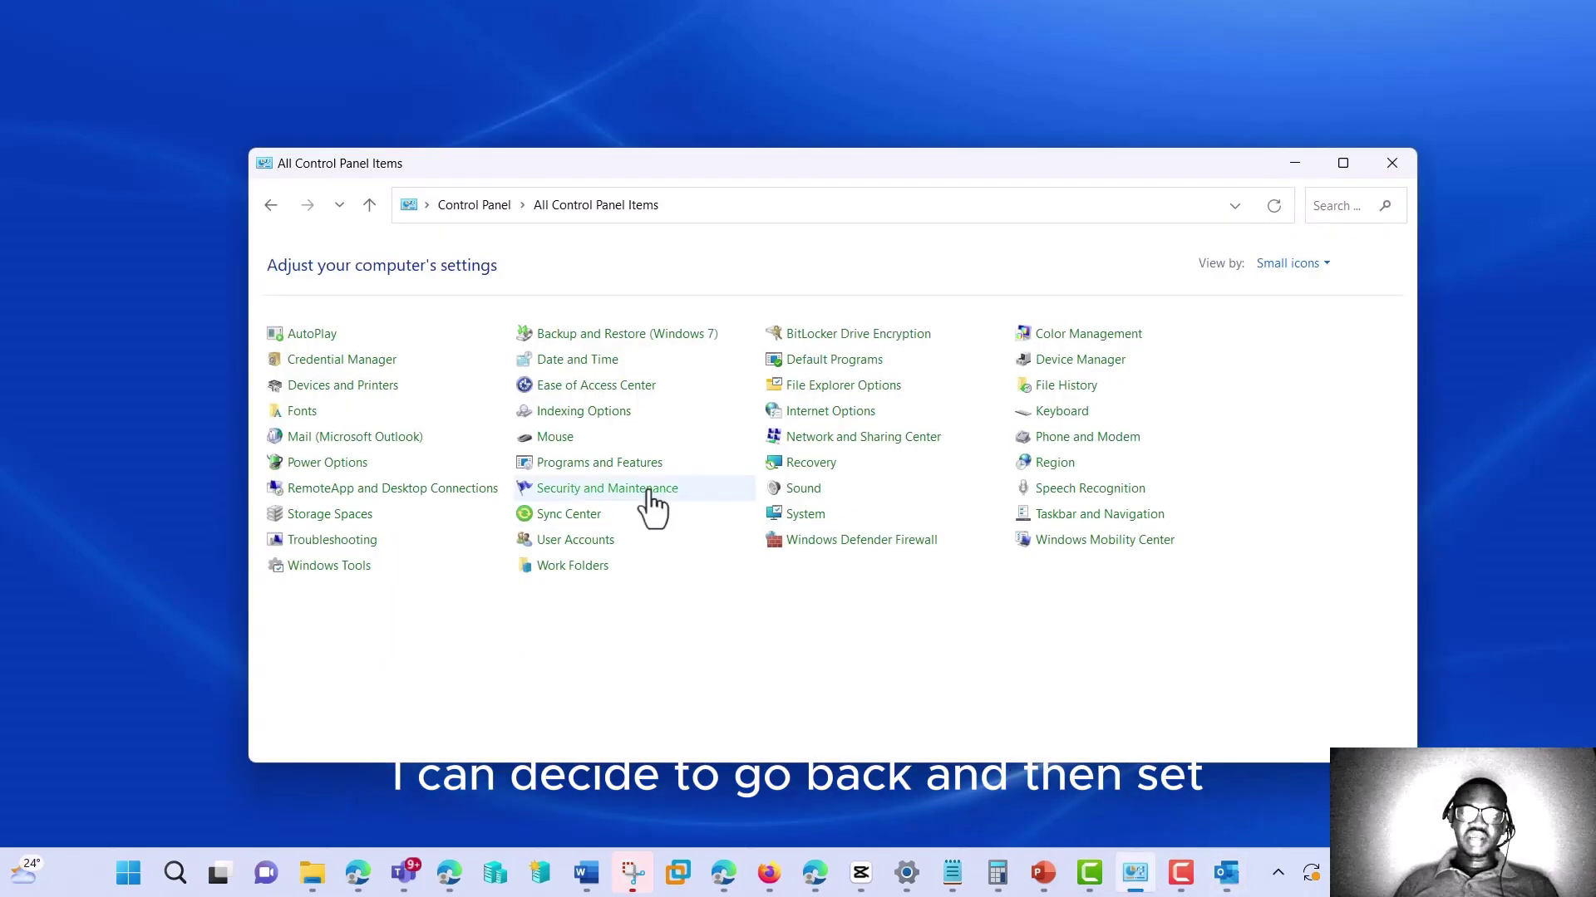
{"action": "left_click", "coordinate": [348, 439]}
{"action": "left_click", "coordinate": [428, 283]}
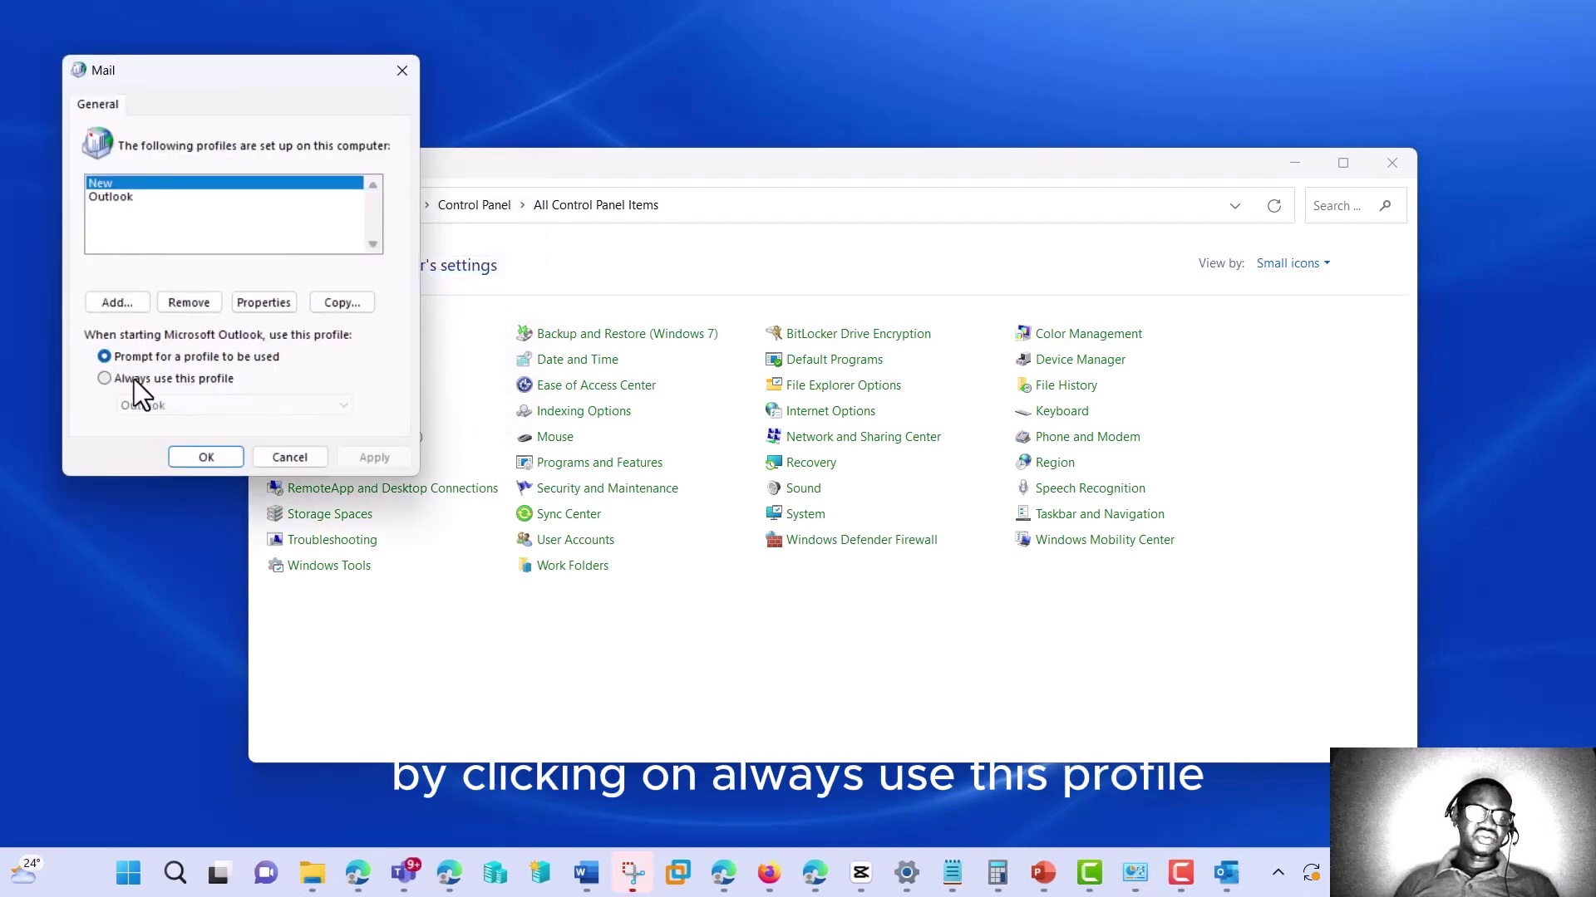
{"action": "left_click", "coordinate": [133, 379]}
{"action": "left_click", "coordinate": [205, 405]}
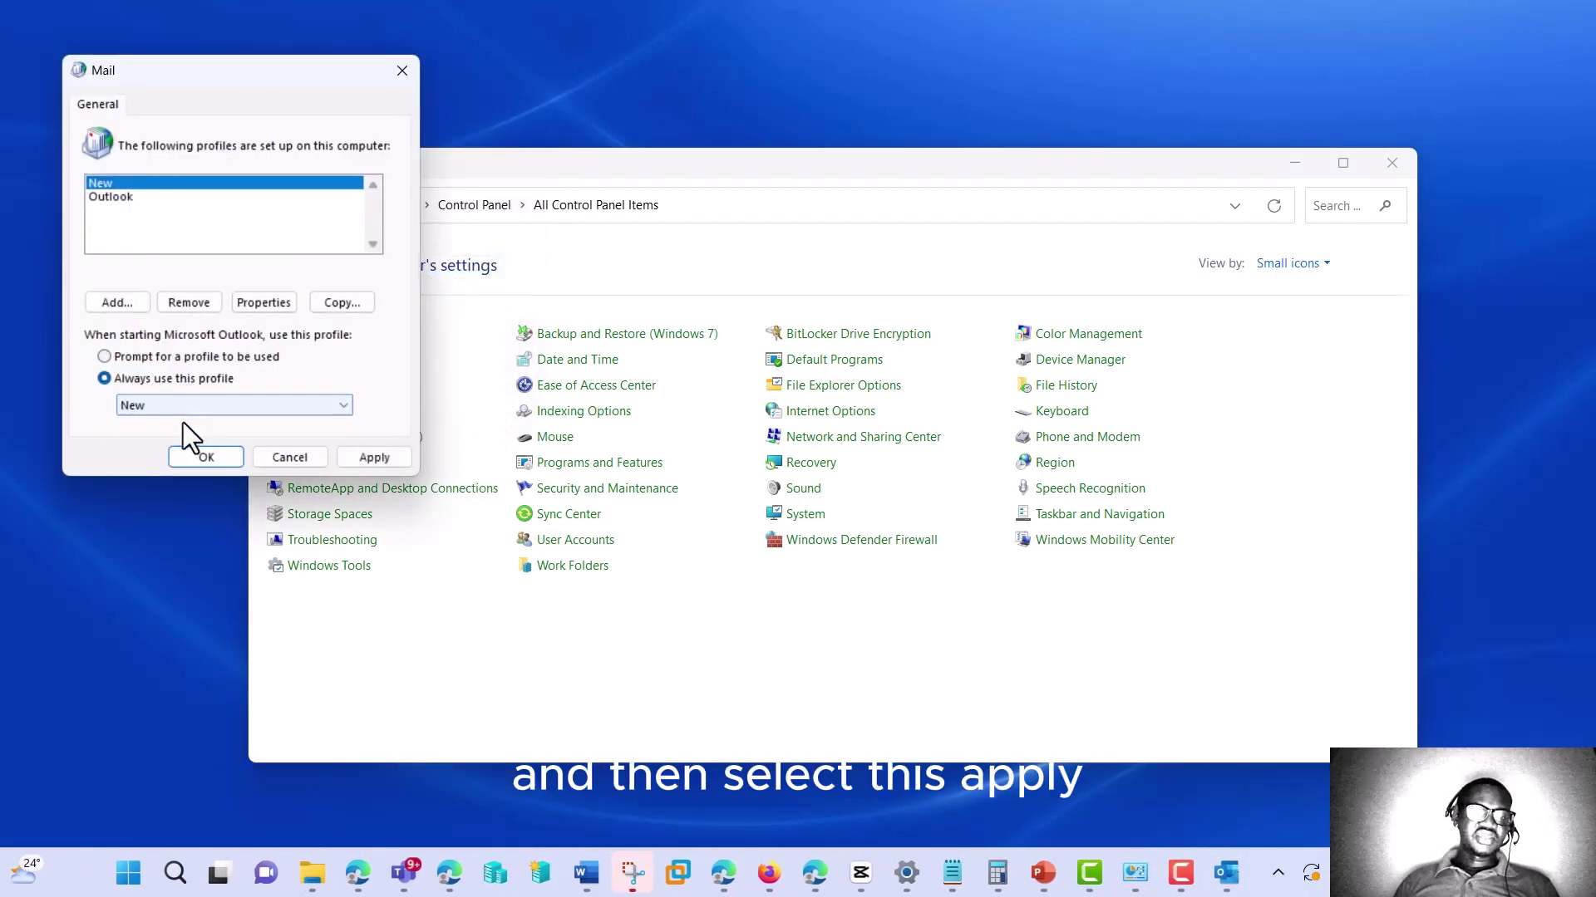
{"action": "left_click", "coordinate": [206, 458]}
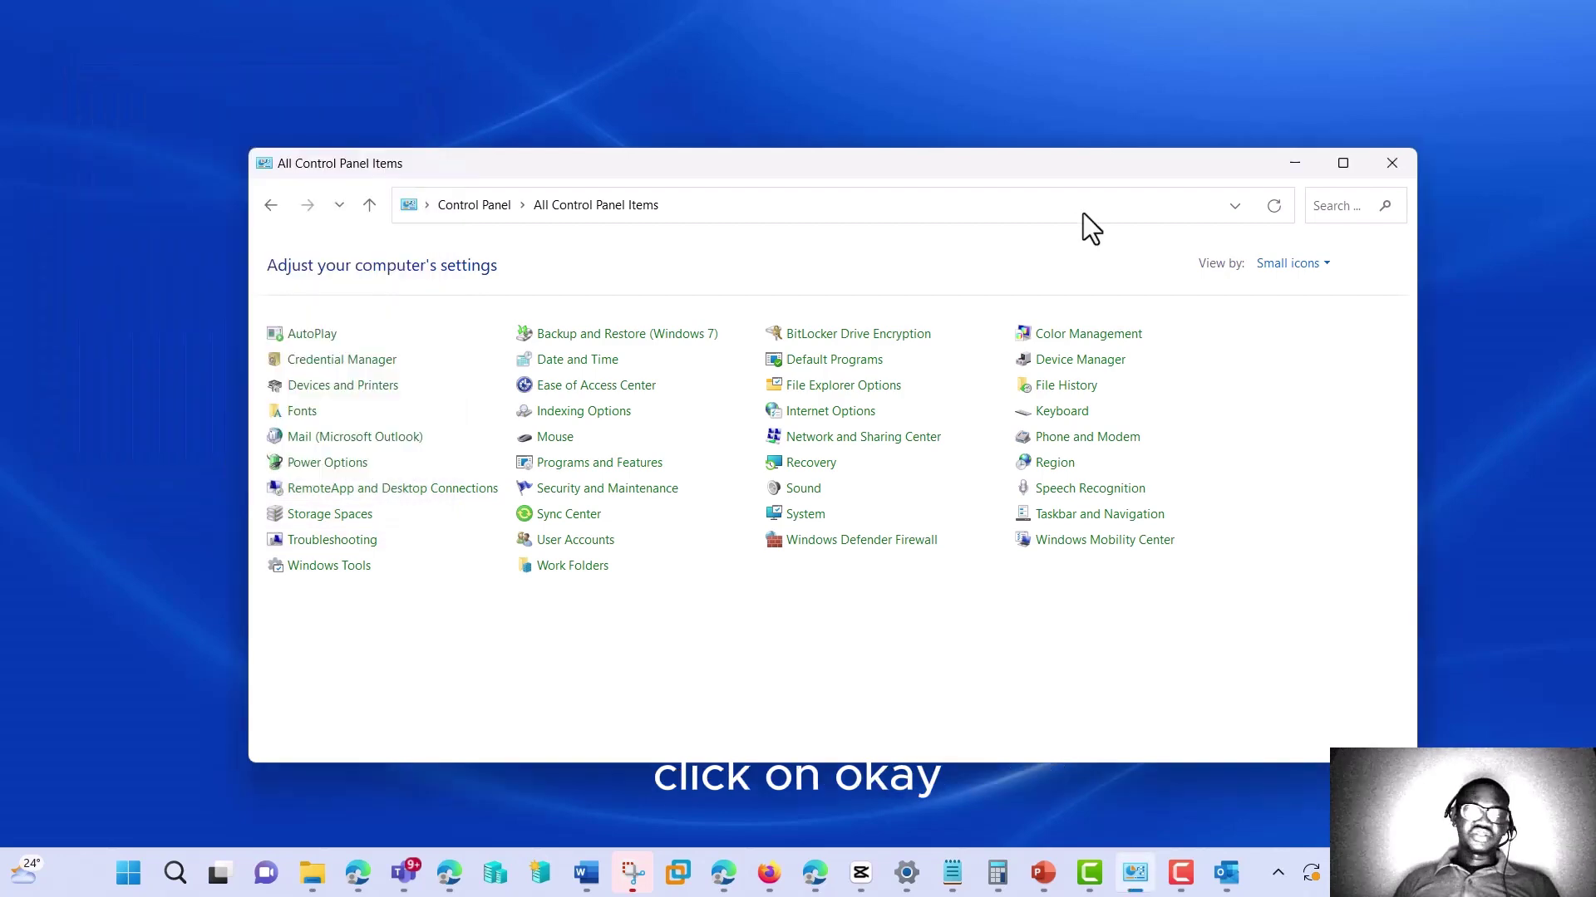
{"action": "left_click", "coordinate": [1292, 162]}
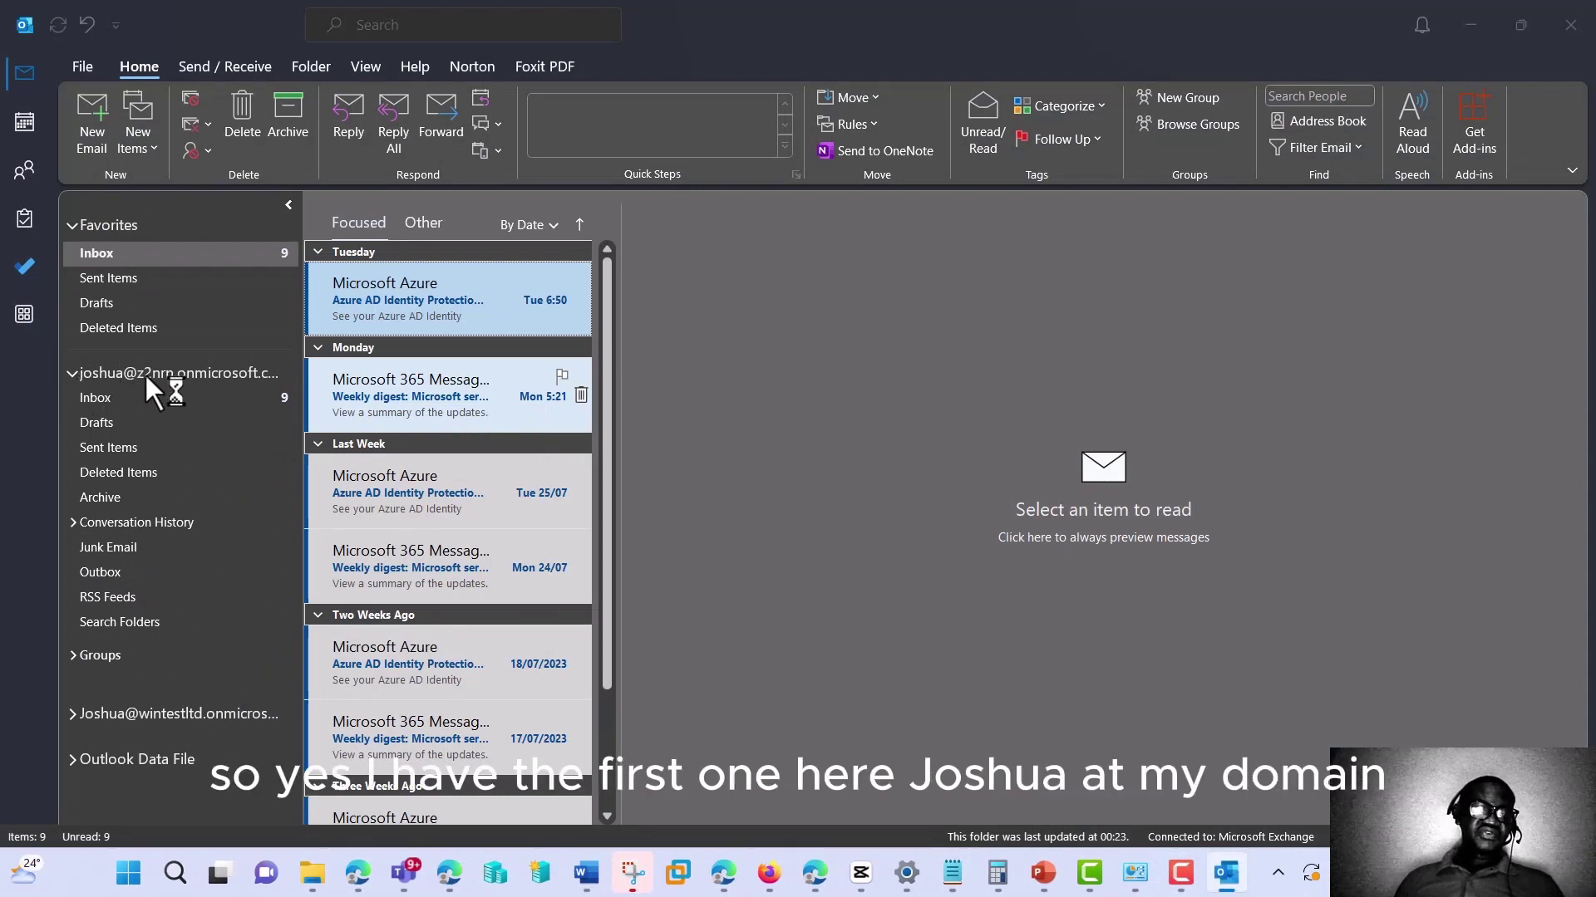
Step: Select the account headers in the folder pane, dismiss the Focused Inbox tip and return to File Info
{"action": "left_click", "coordinate": [201, 375]}
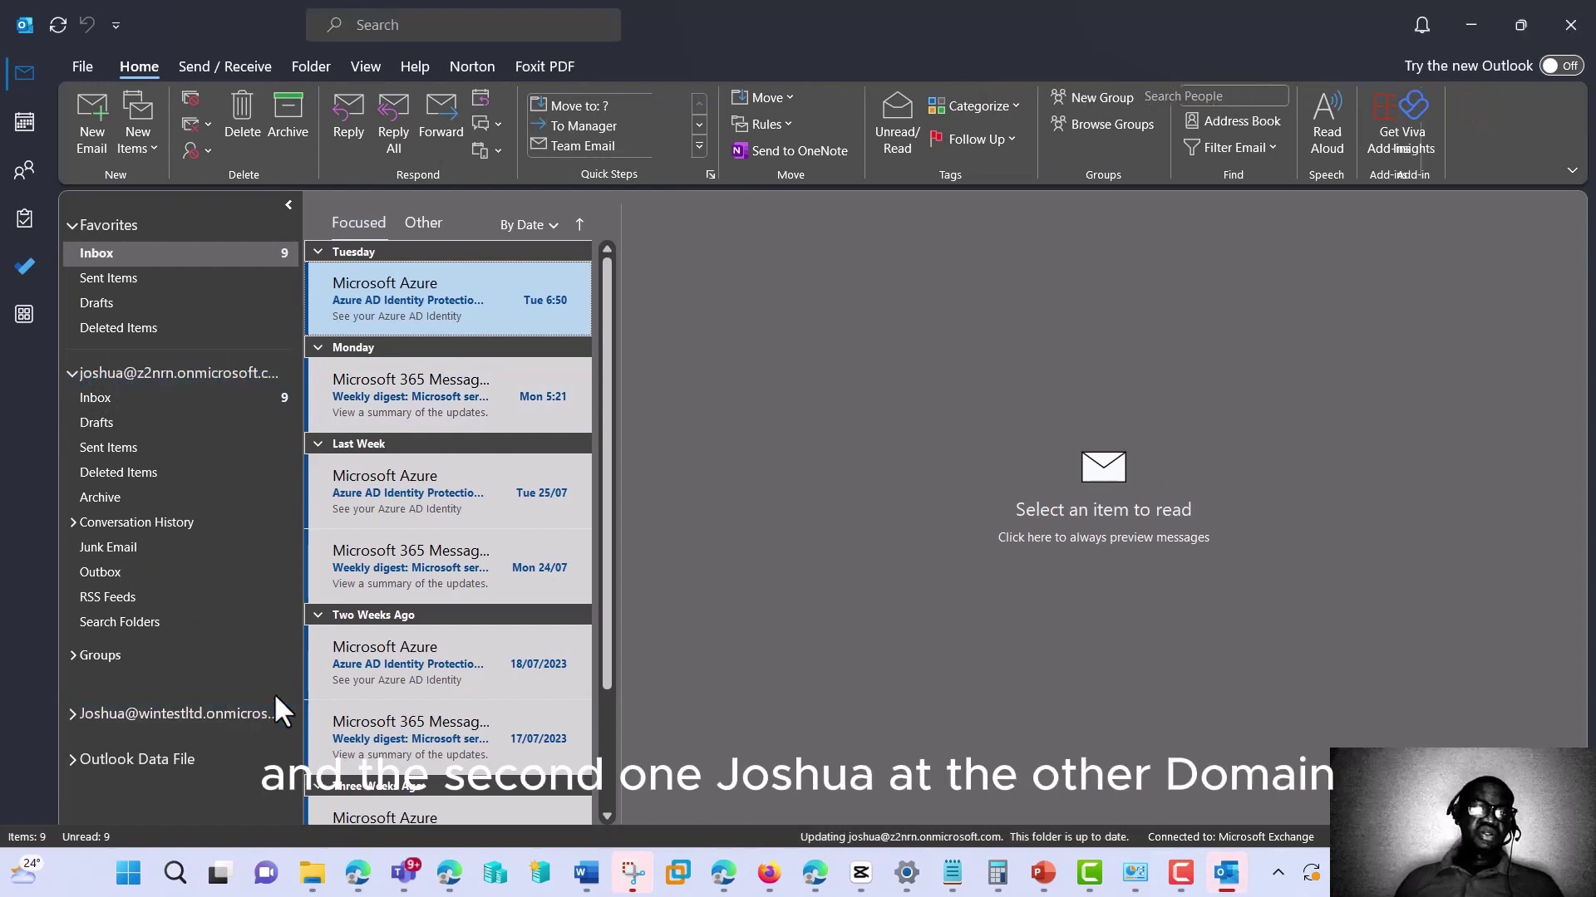
{"action": "left_click", "coordinate": [159, 277]}
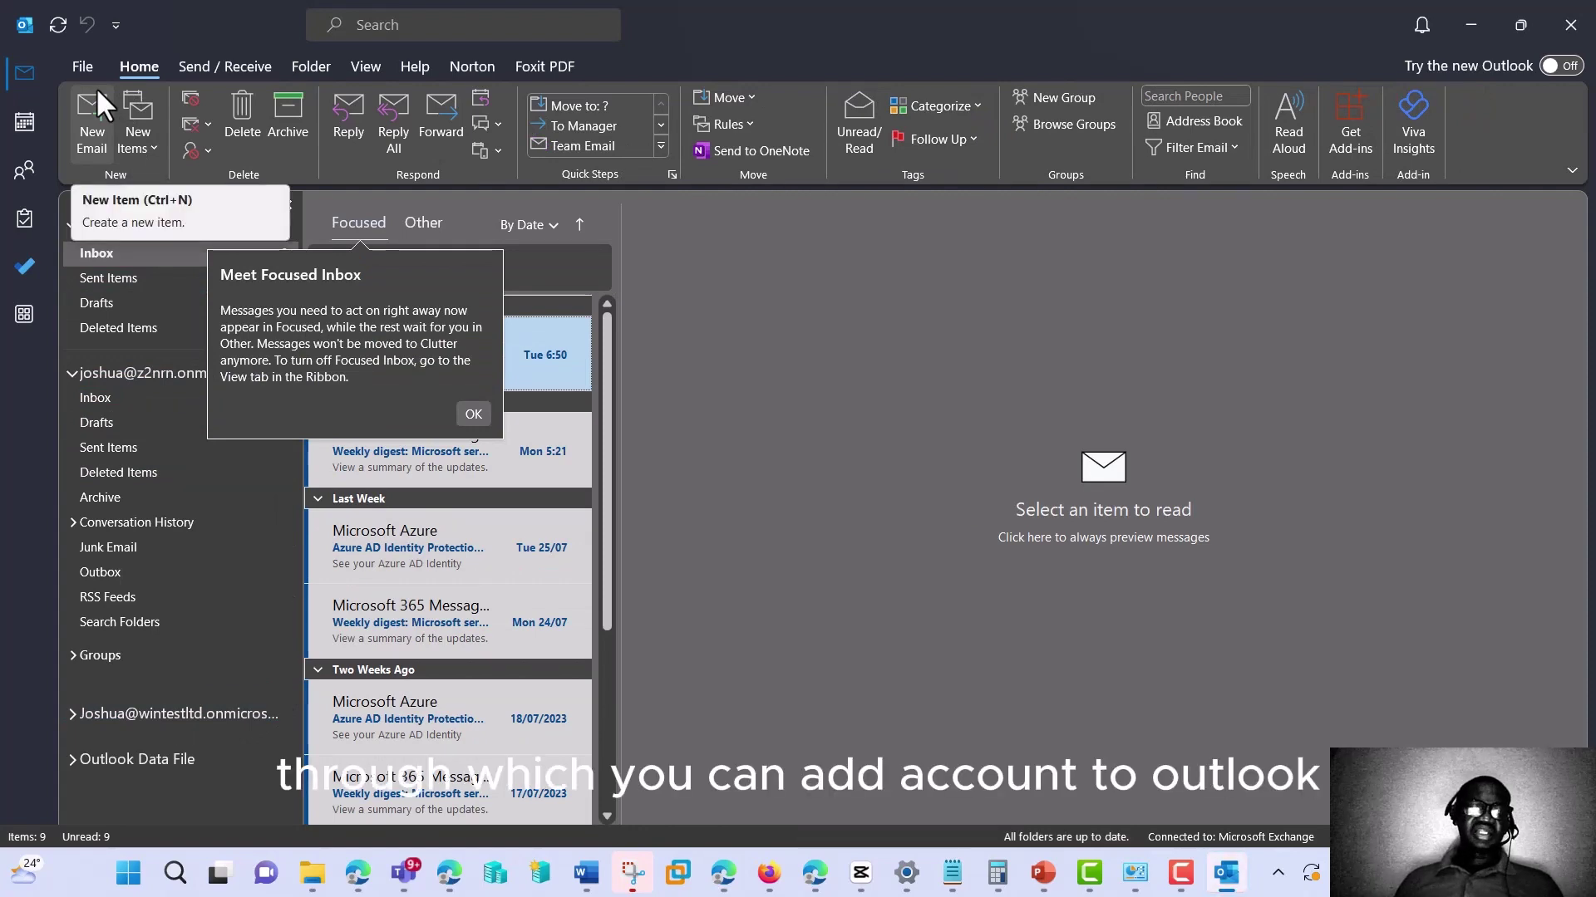
{"action": "left_click", "coordinate": [79, 58]}
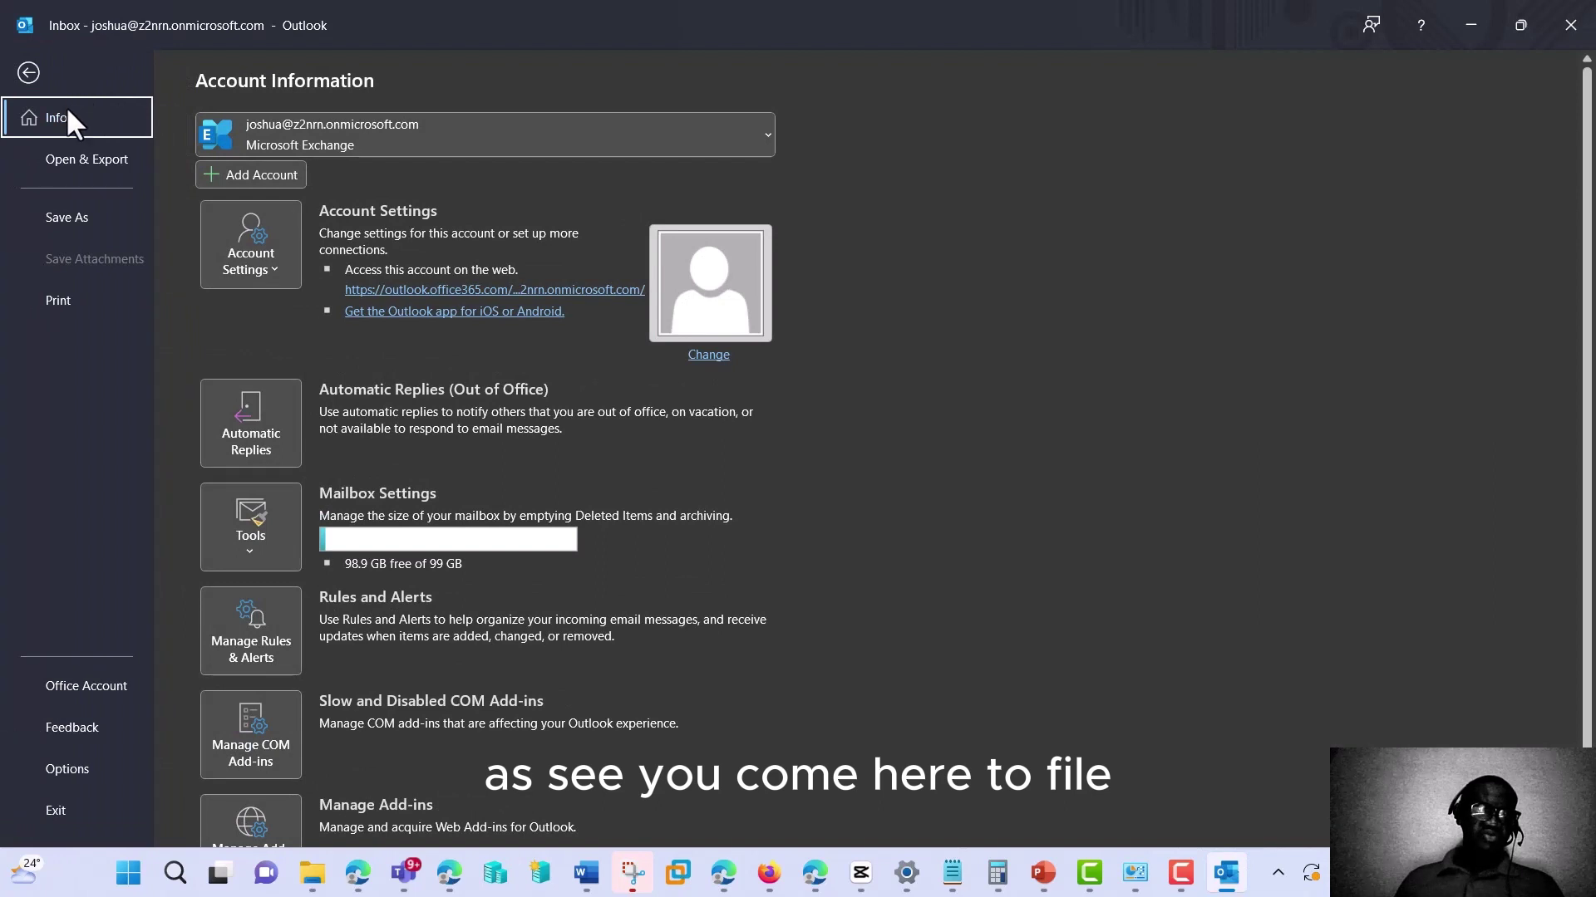
Step: Show the Account Settings dialog listing both Exchange accounts on the Email tab
{"action": "left_click", "coordinate": [268, 263]}
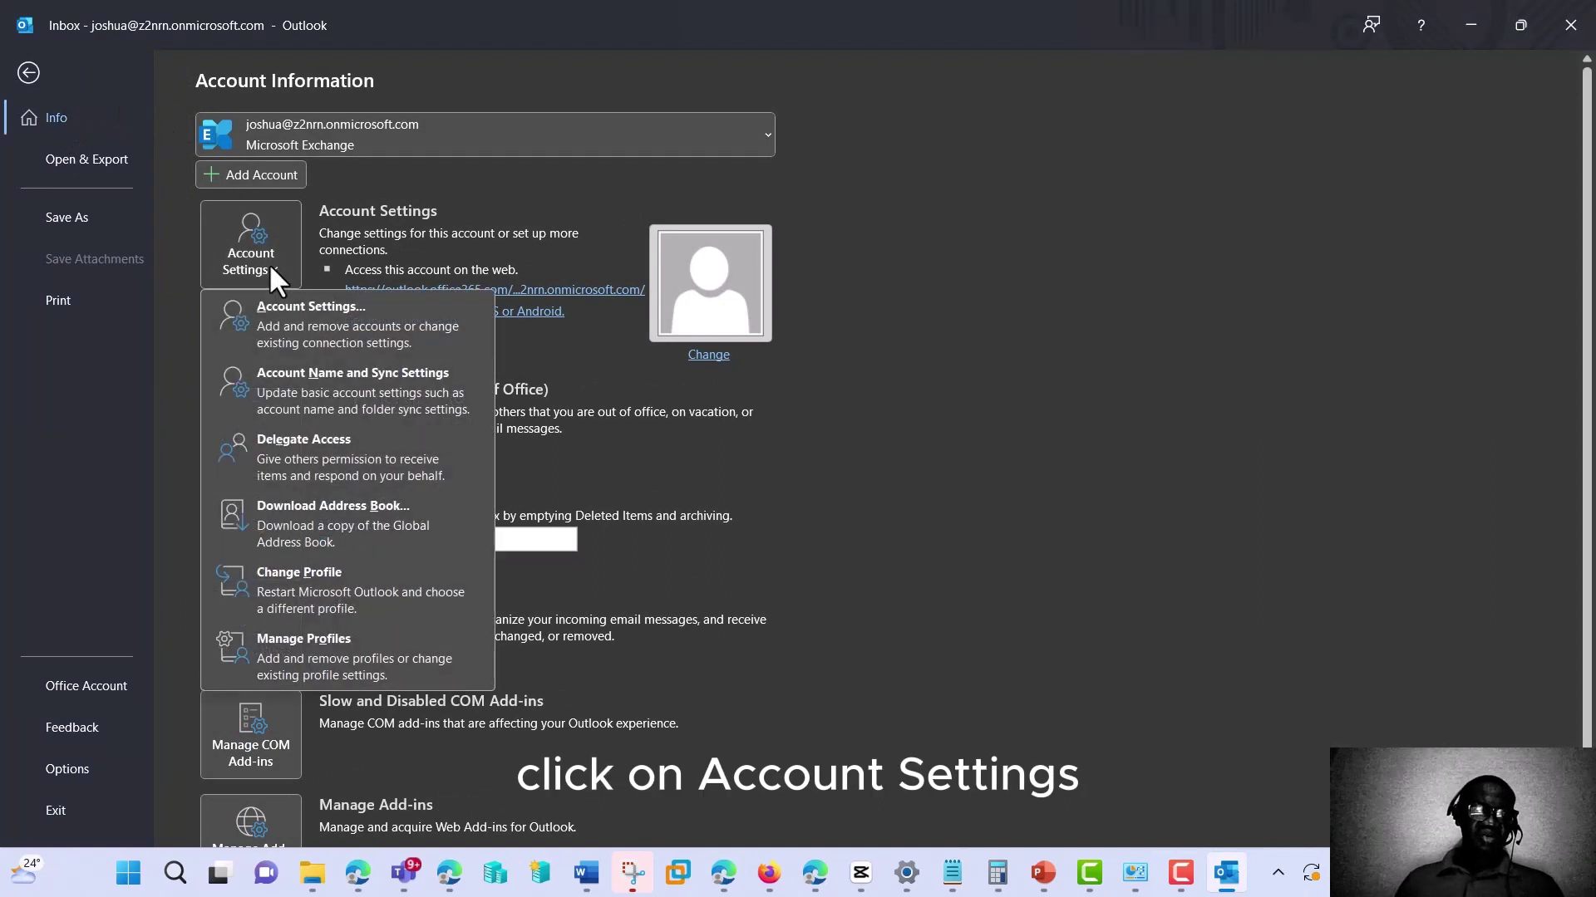
{"action": "left_click", "coordinate": [320, 329]}
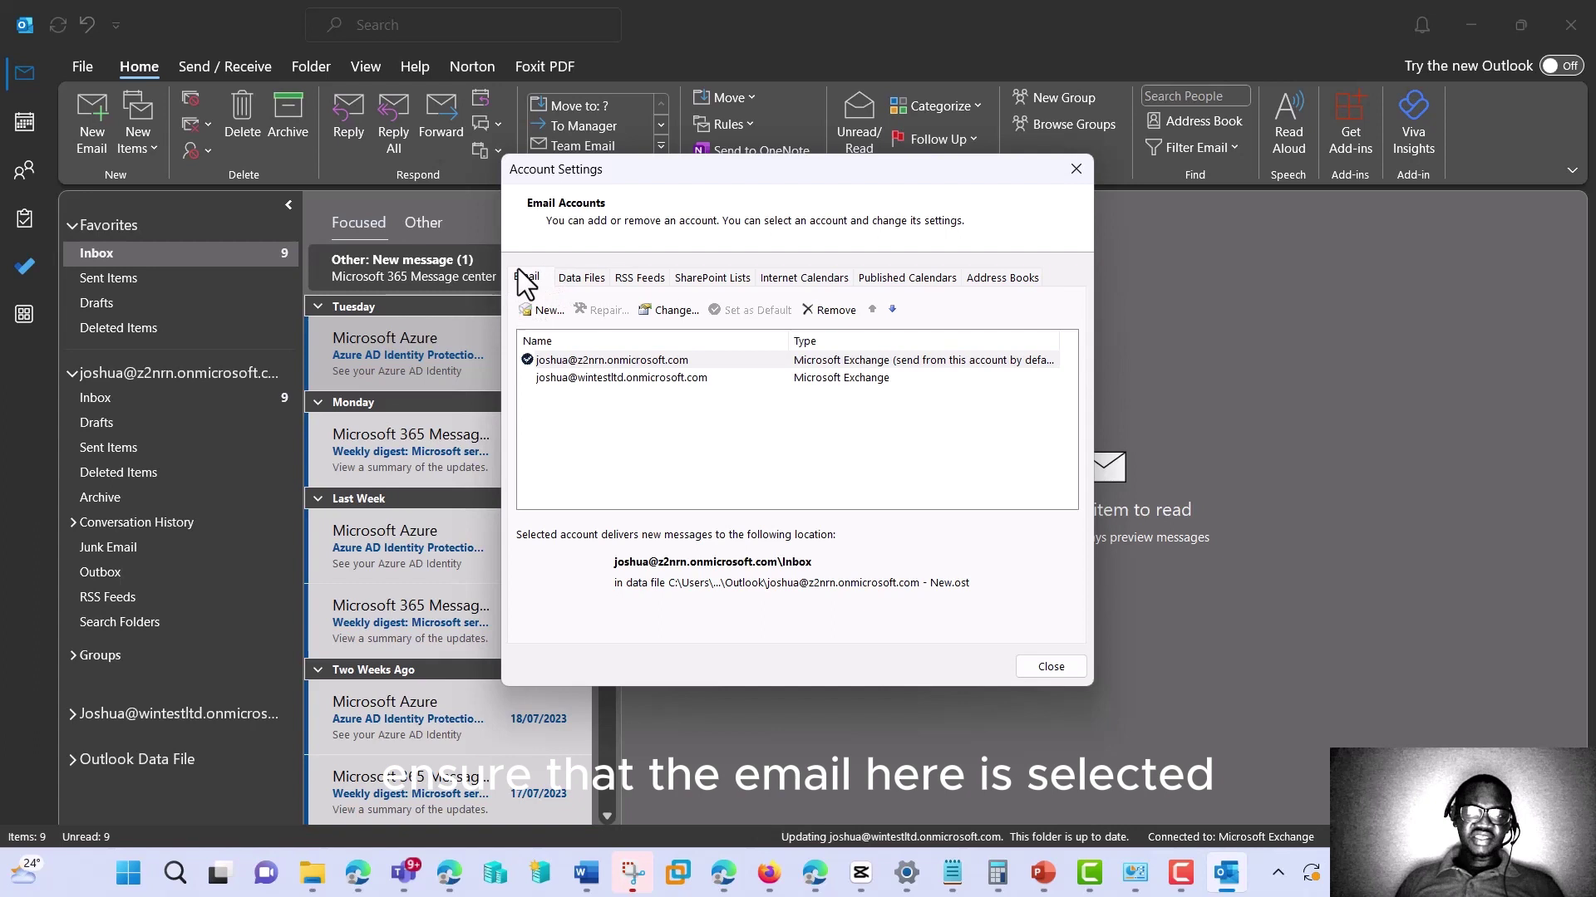
Step: Start adding a new email account from the Account Settings Email list
{"action": "left_click", "coordinate": [548, 311]}
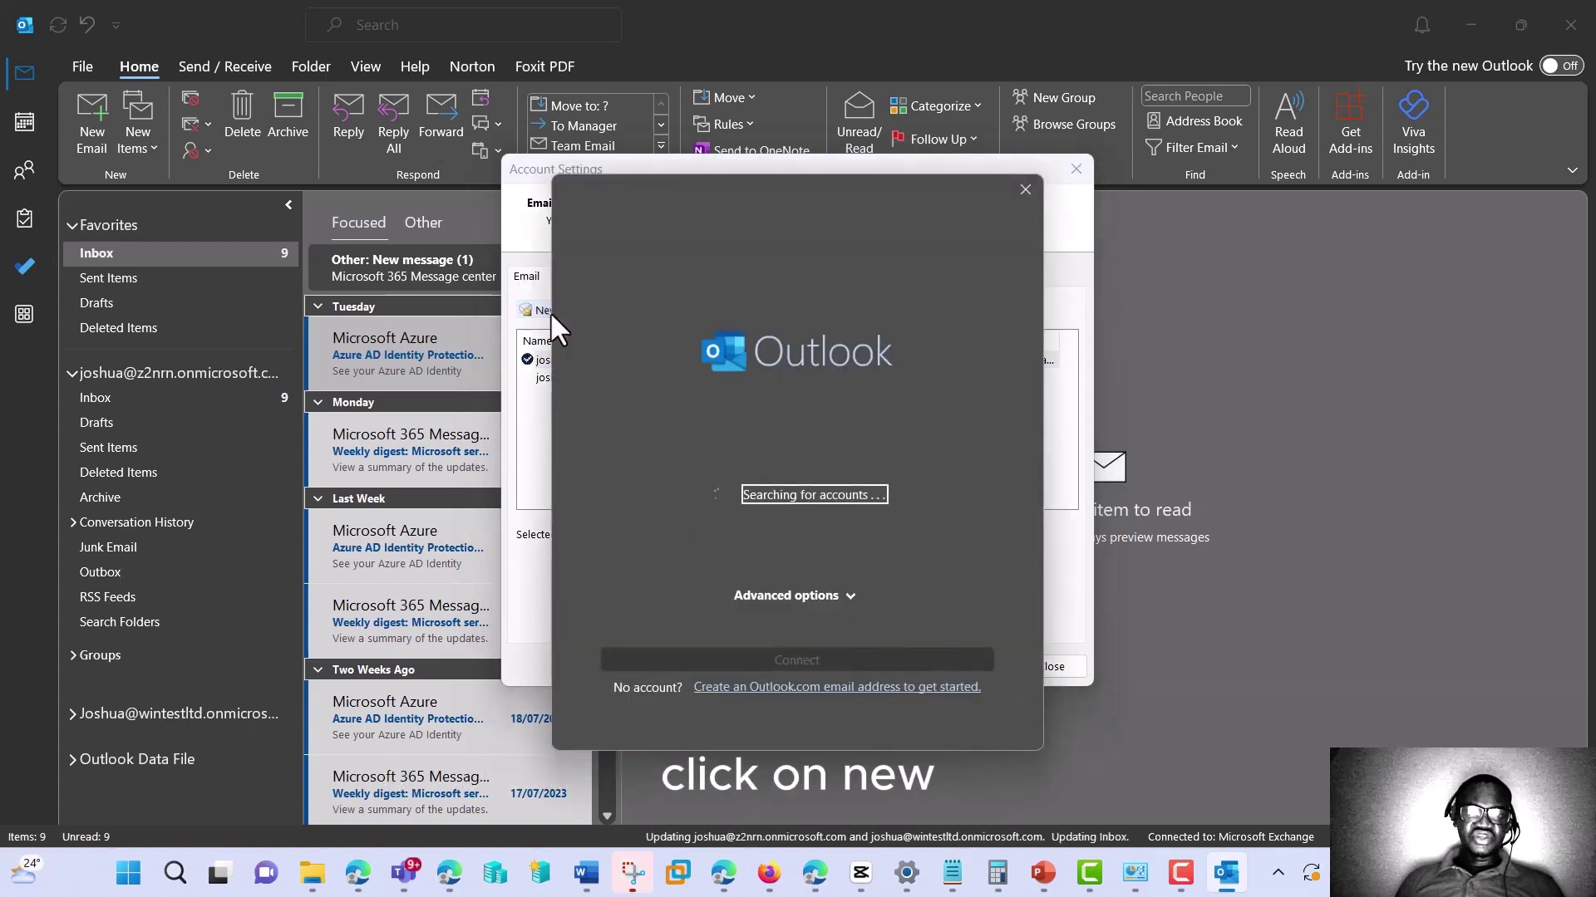